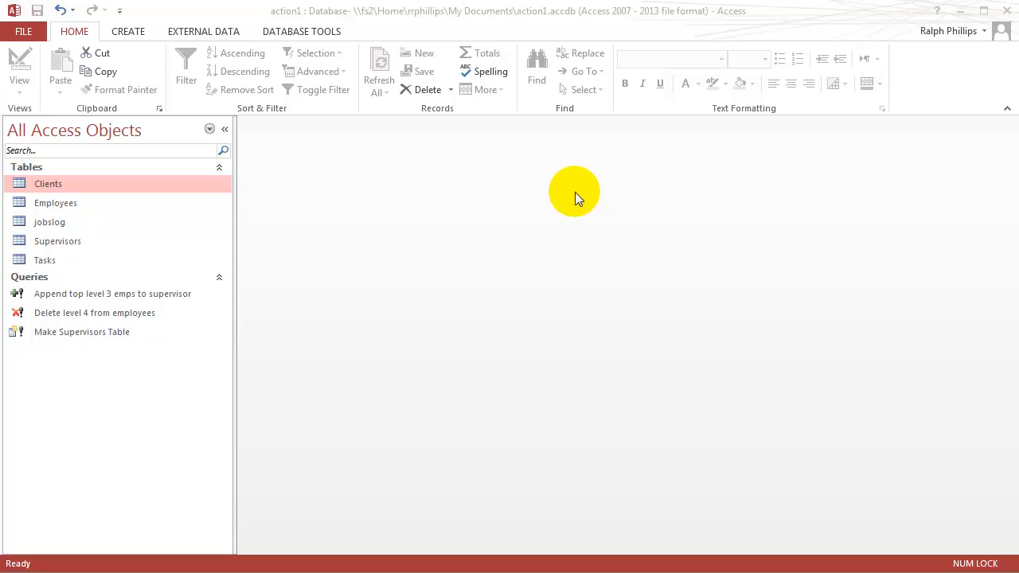
Open the Clients table, examine the street names in the Address column, and close the table.
double_click(47, 183)
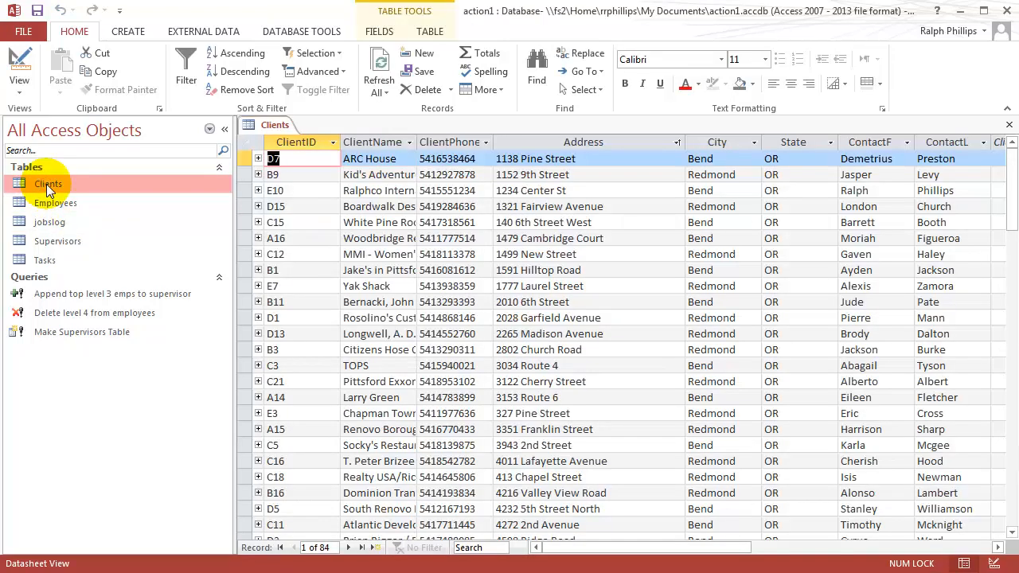
left_click(564, 349)
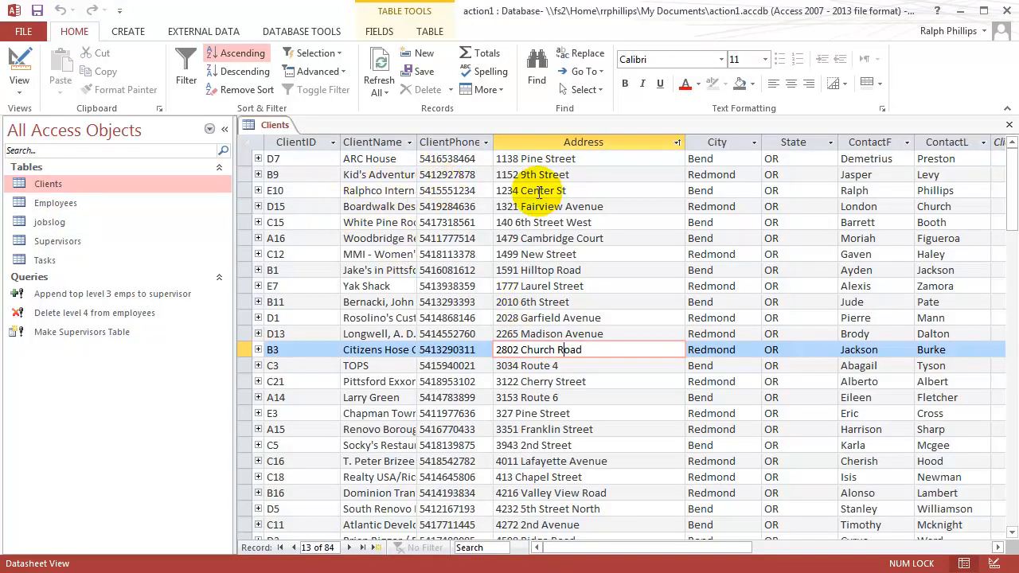
key("Down")
scroll(607, 370, "down", 3)
scroll(608, 370, "up", 3)
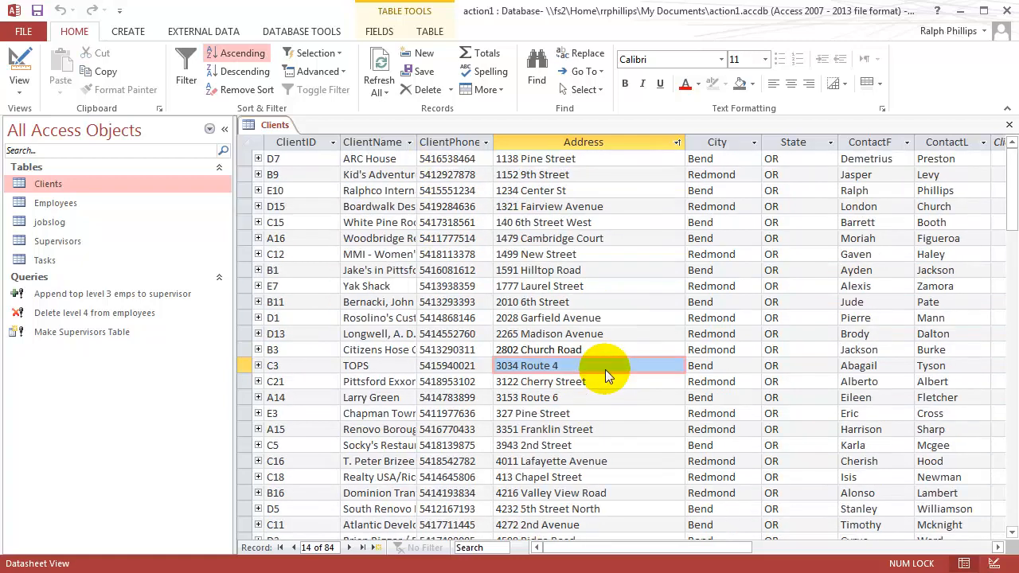
left_click(591, 253)
left_click(555, 159)
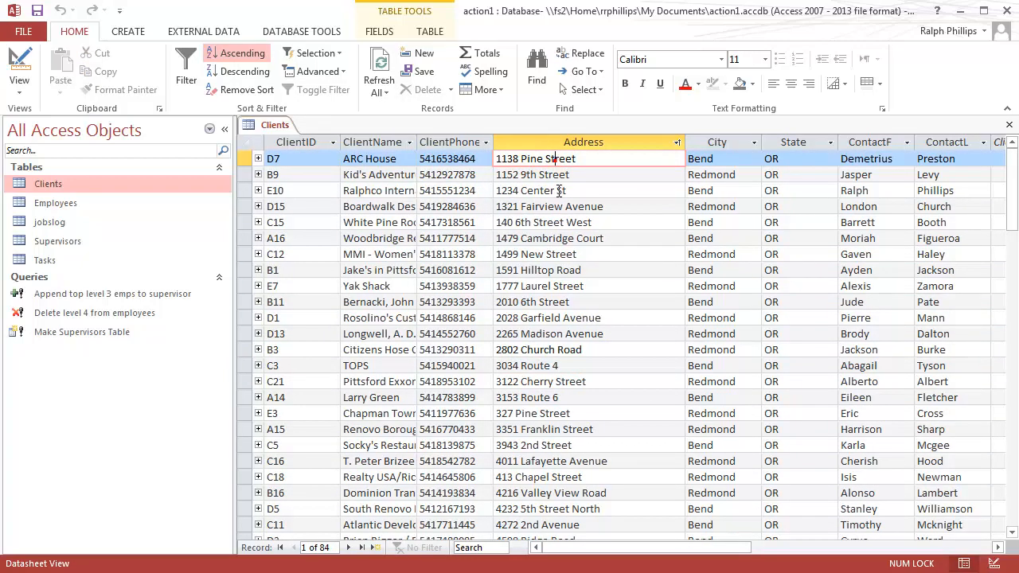
left_click(579, 348)
left_click(577, 460)
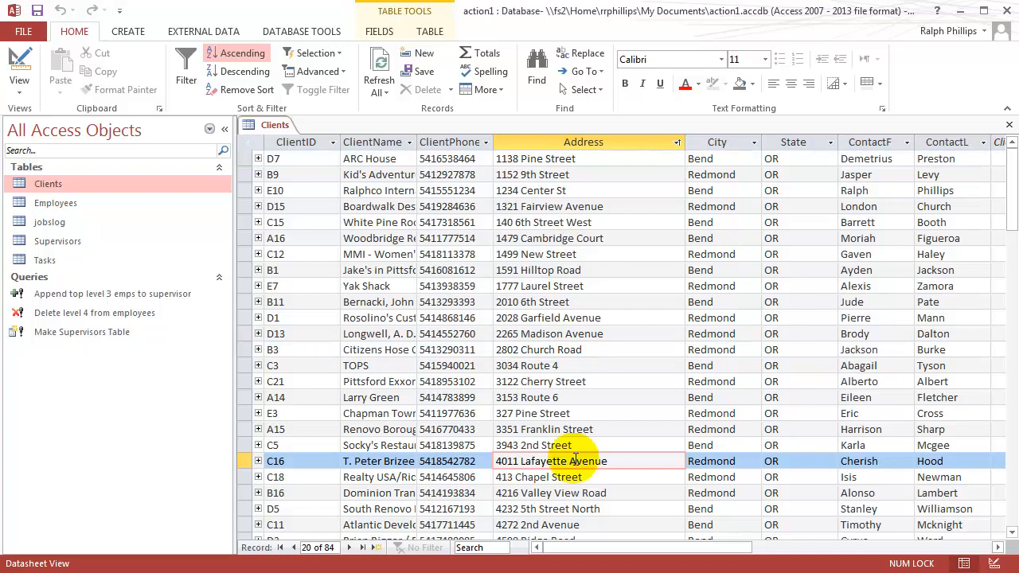
left_click(1010, 125)
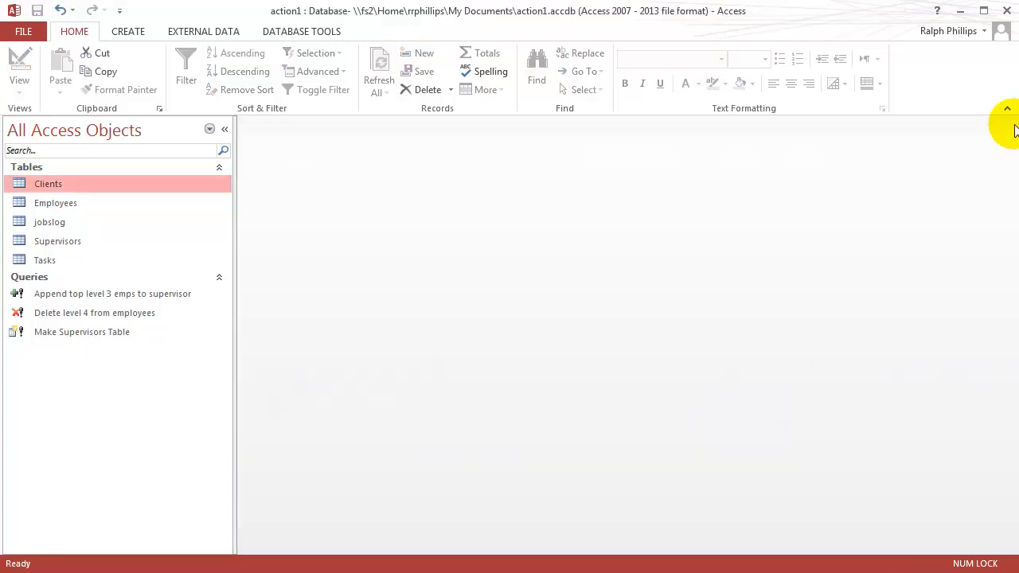
Create a new query in design view based on the Clients table.
left_click(129, 31)
left_click(241, 63)
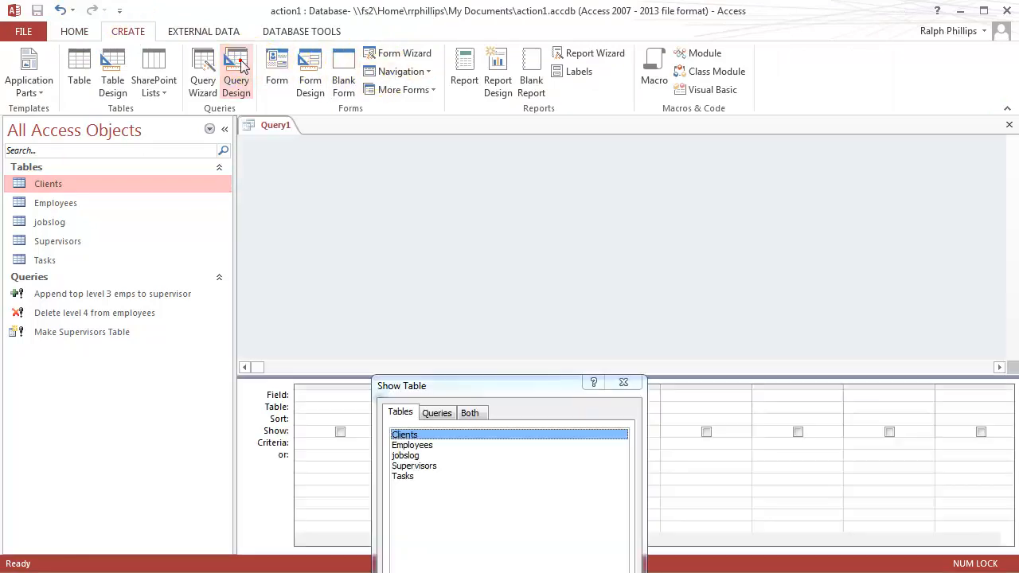
left_click_drag(489, 389, 499, 155)
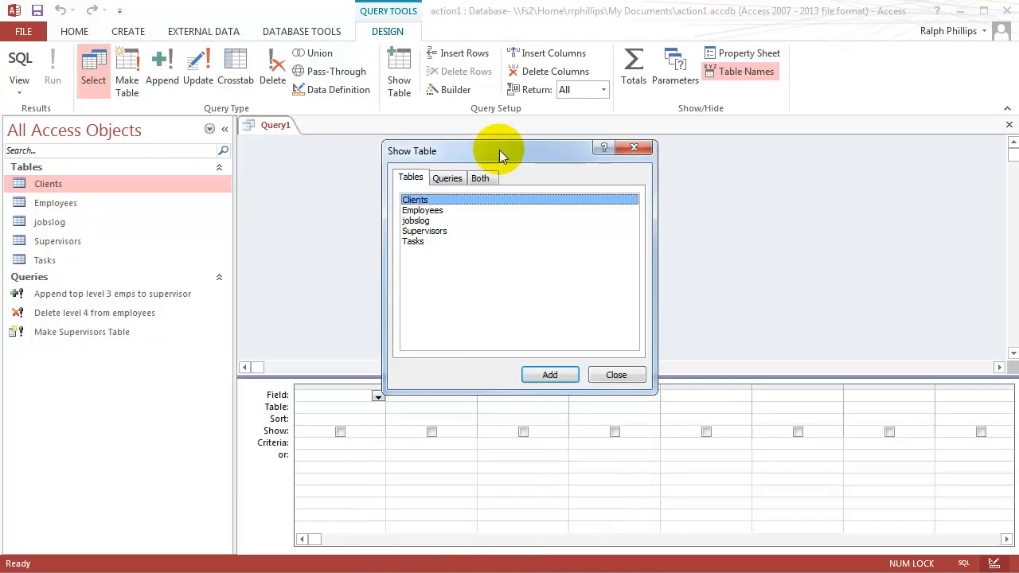
double_click(414, 199)
left_click(597, 375)
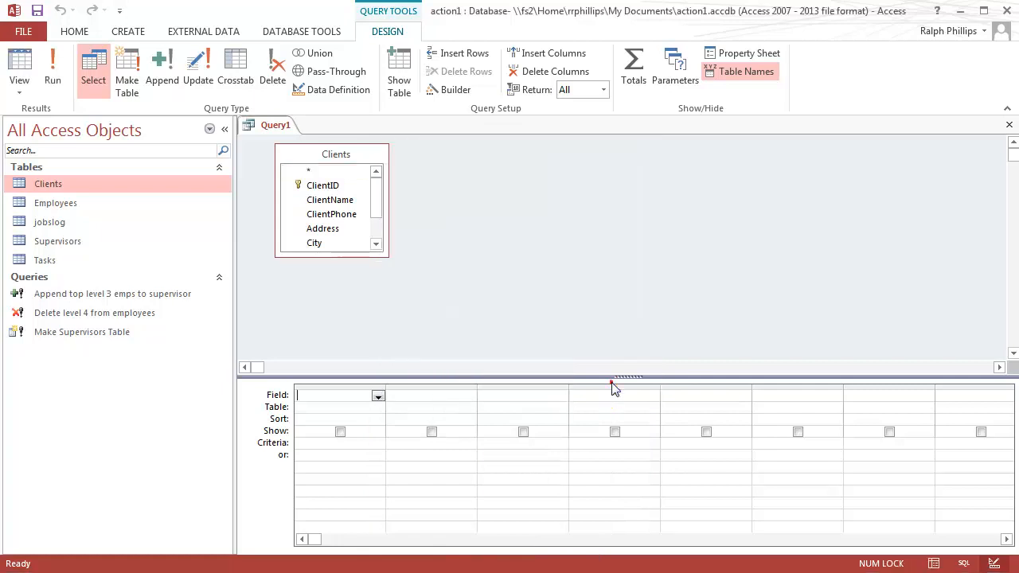
Add the ClientID, ClientName, ClientPhone and Address fields to the query.
double_click(326, 185)
double_click(331, 200)
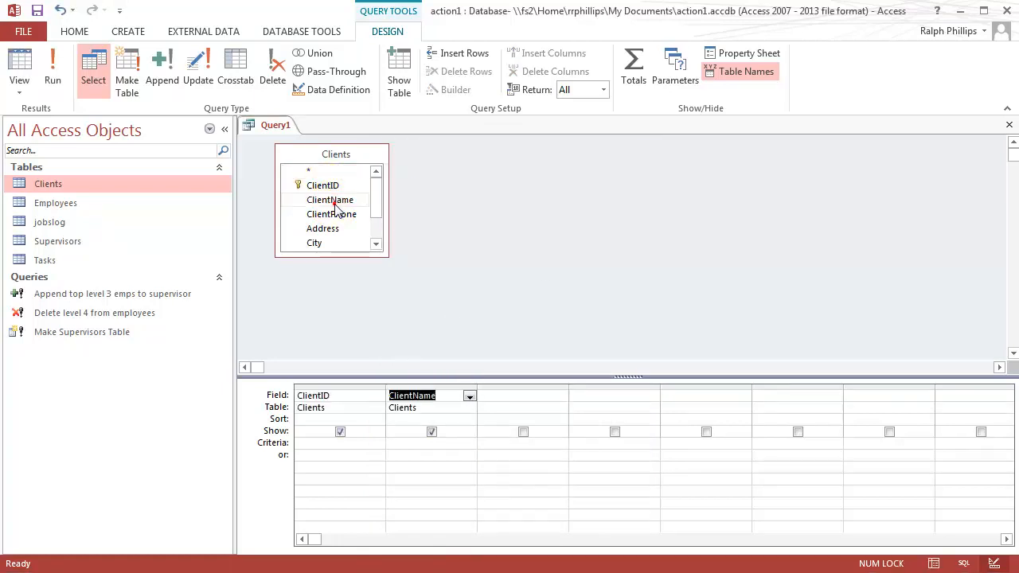
double_click(333, 214)
double_click(335, 228)
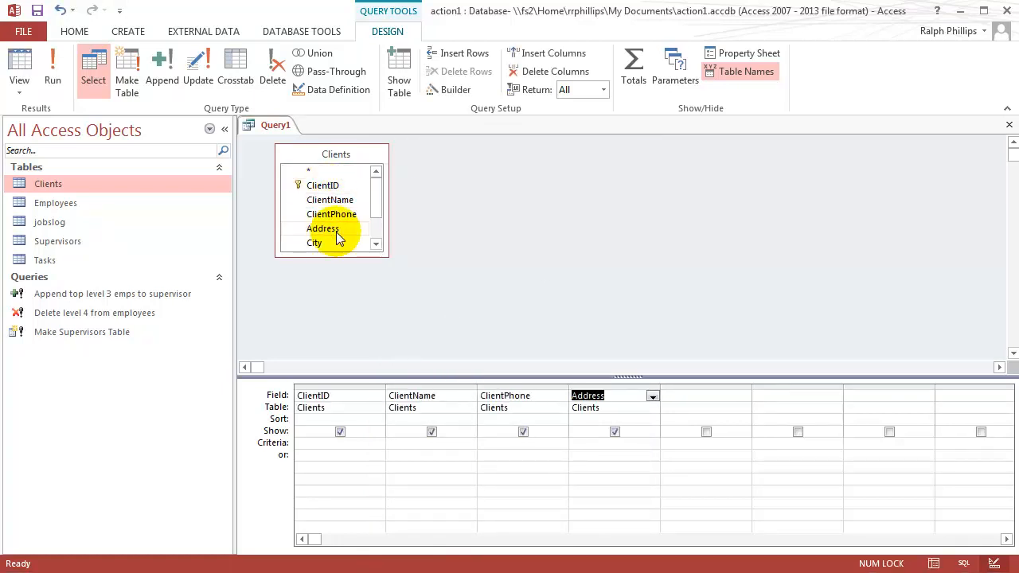
Filter the Address field with a leading-wildcard criterion for Pine Street and run the query.
left_click(584, 444)
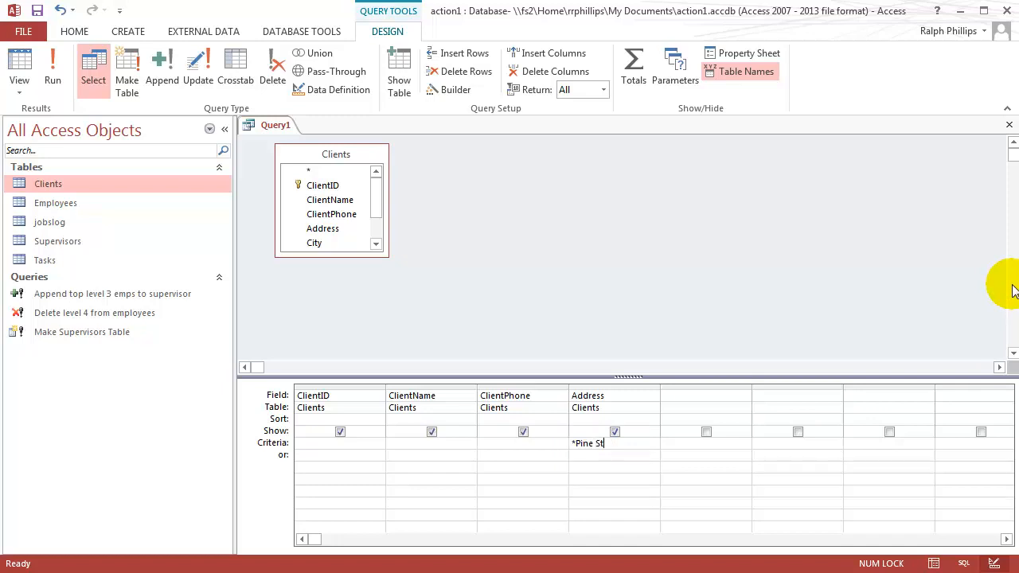
left_click(53, 68)
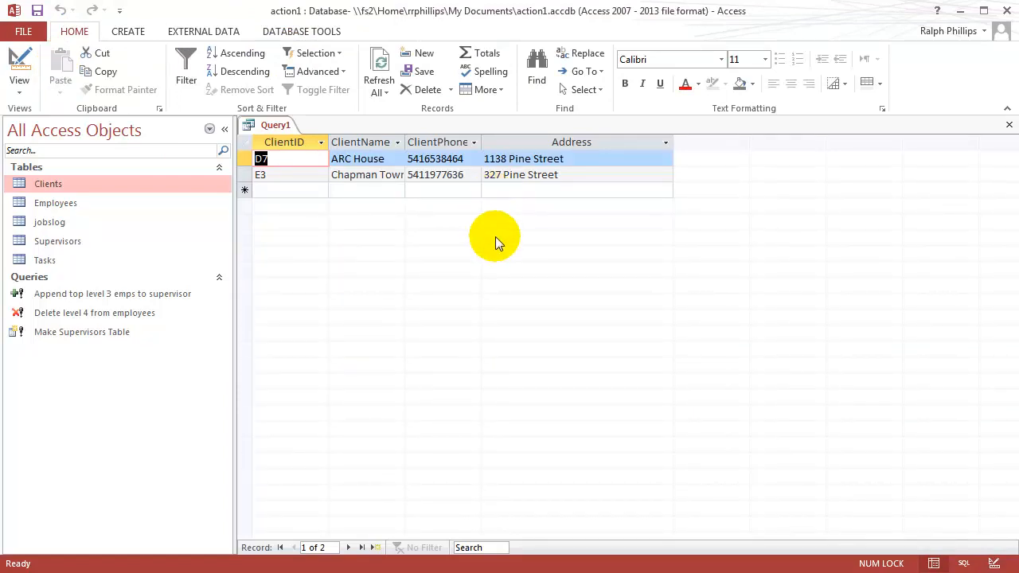
Replace all occurrences of "Pine Street" with "Pine Avenue" in the query results and close the Find and Replace dialog.
key("ctrl+f")
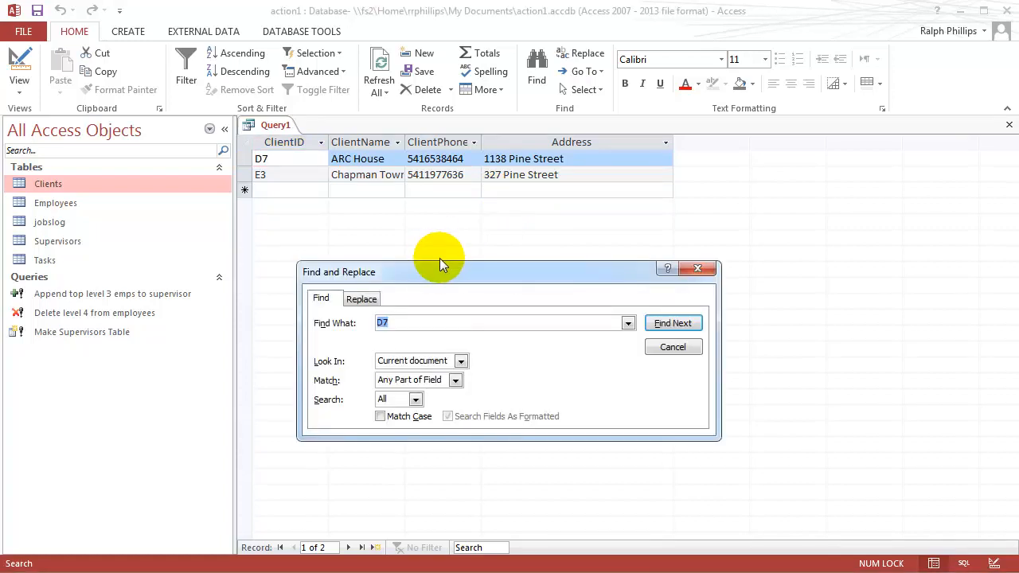
left_click_drag(450, 277, 454, 227)
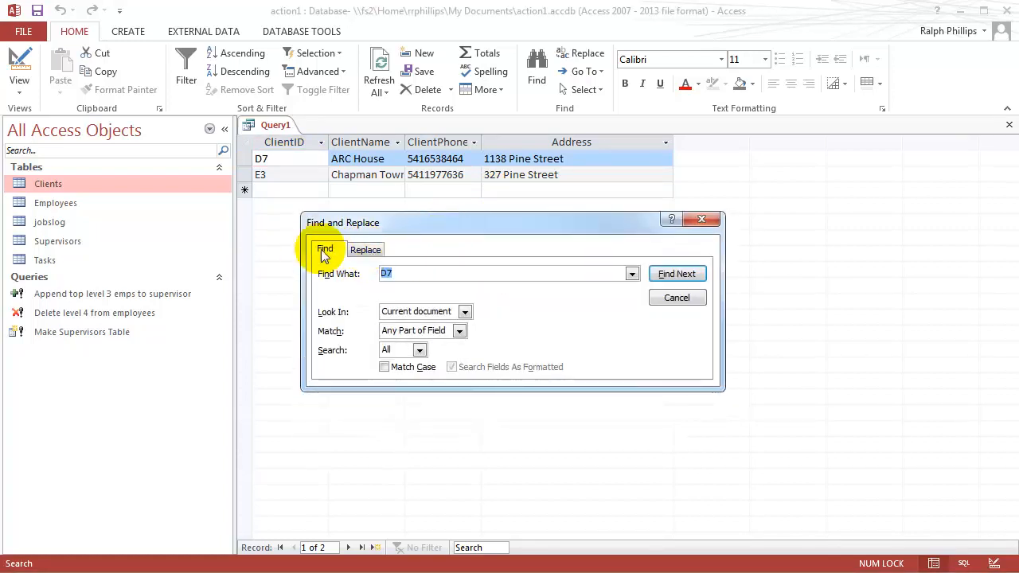
left_click(367, 252)
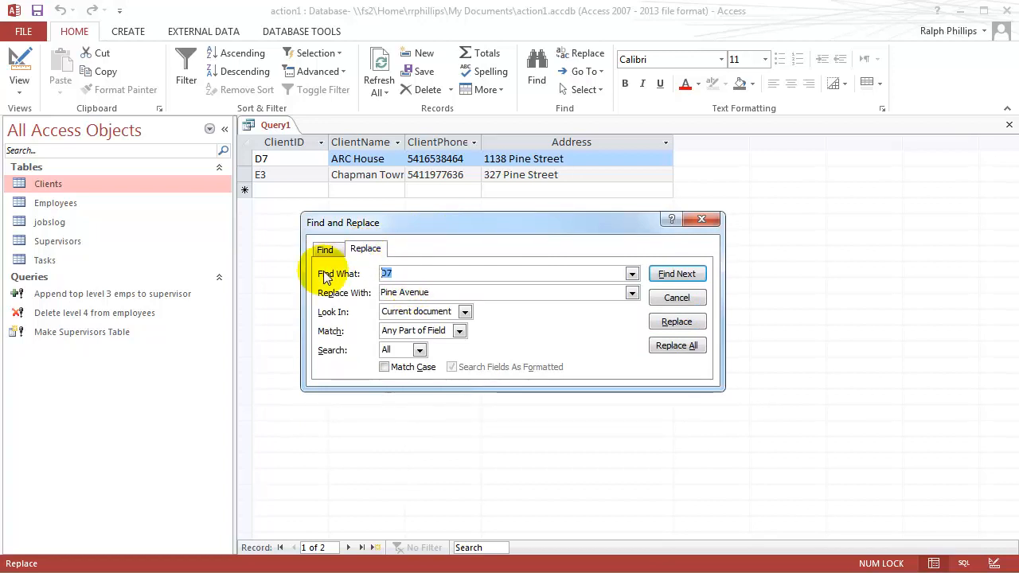
type("Pine Street")
key("Tab")
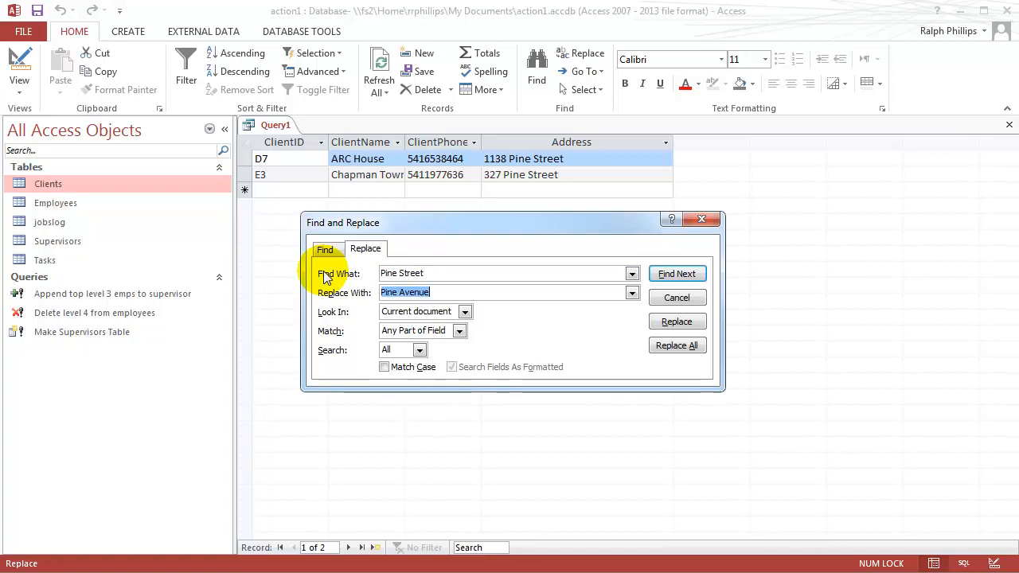
type("Pine")
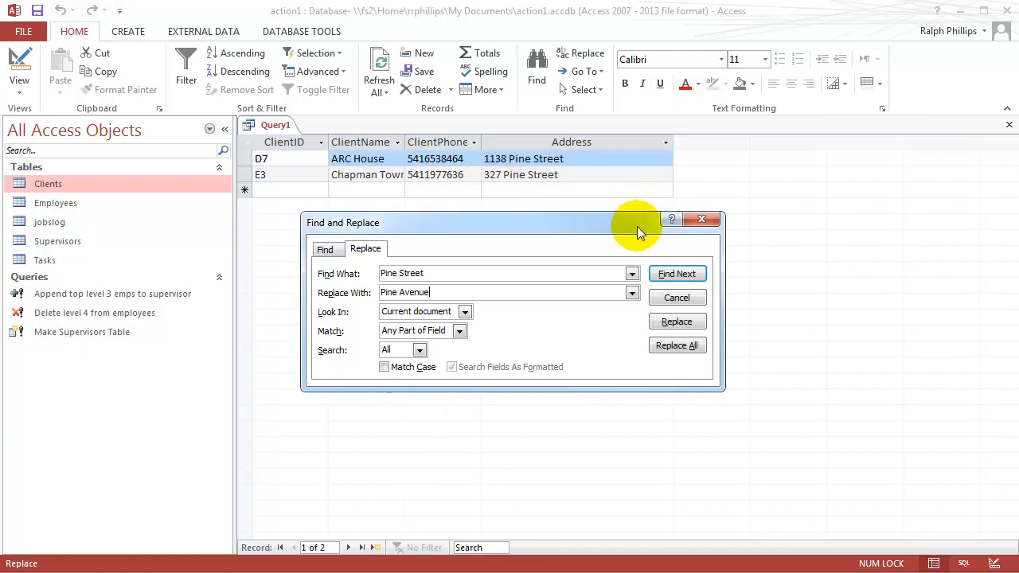
left_click(667, 344)
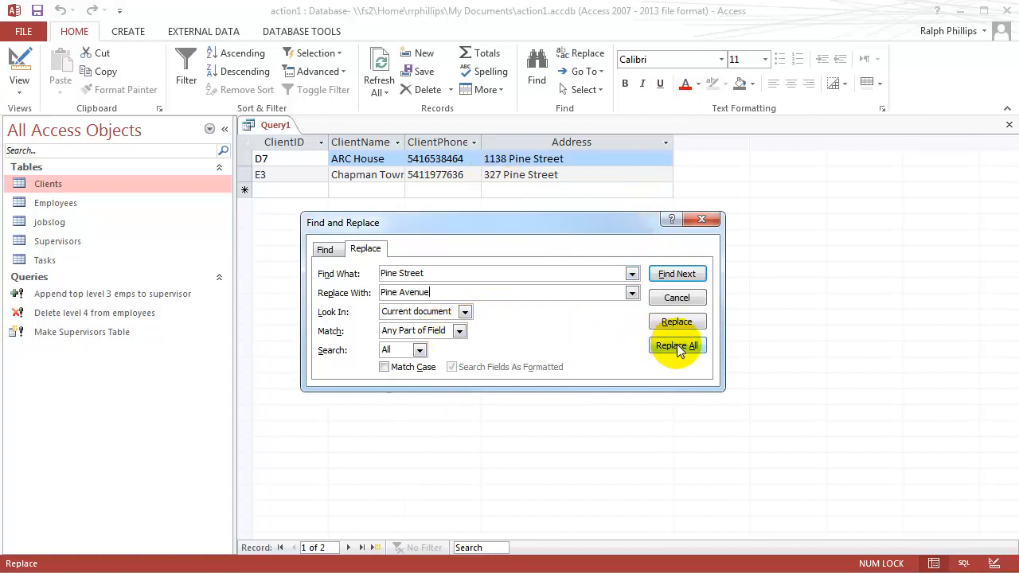
left_click(594, 428)
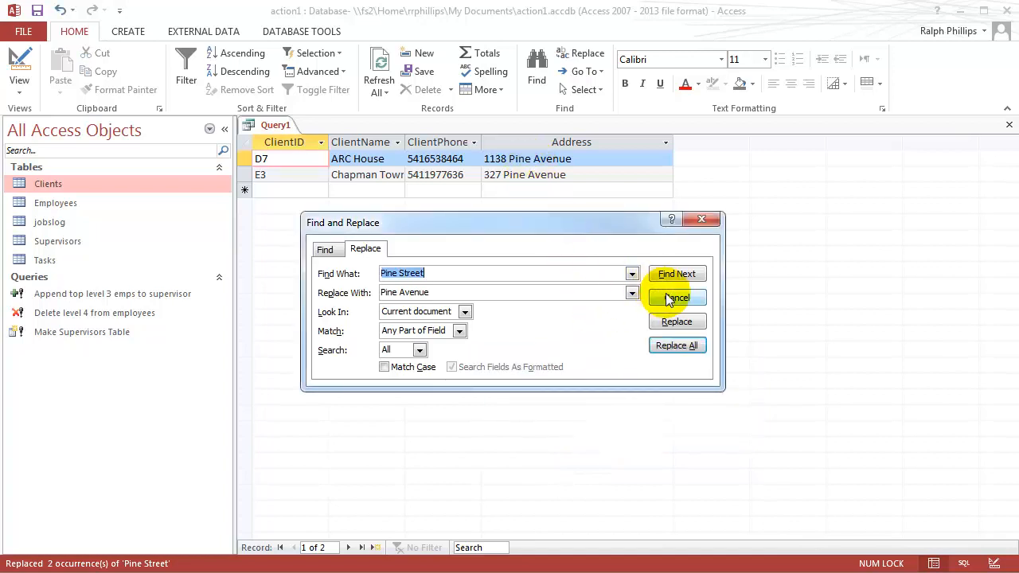
left_click(704, 220)
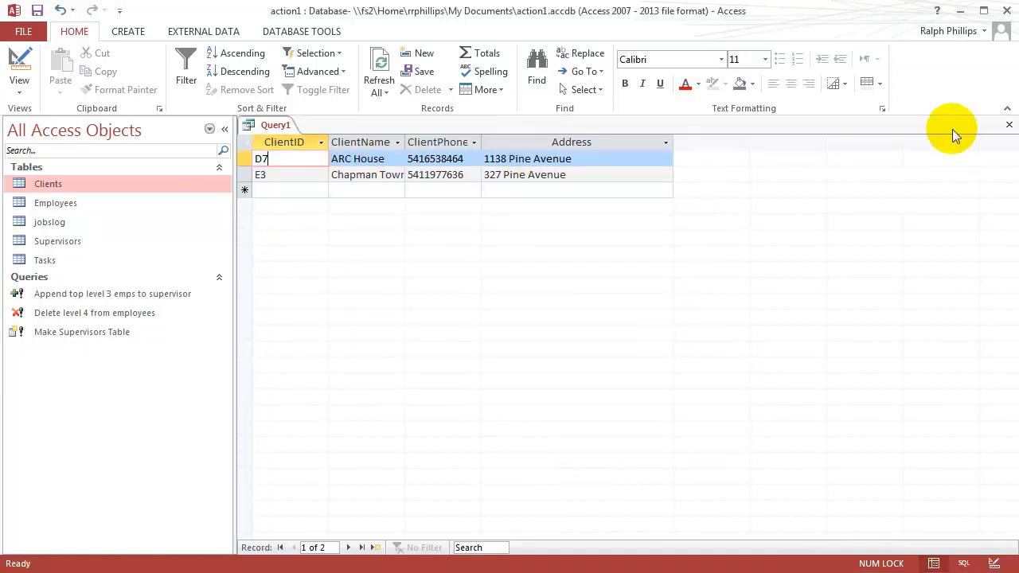
Close the query without saving its design.
left_click(1008, 124)
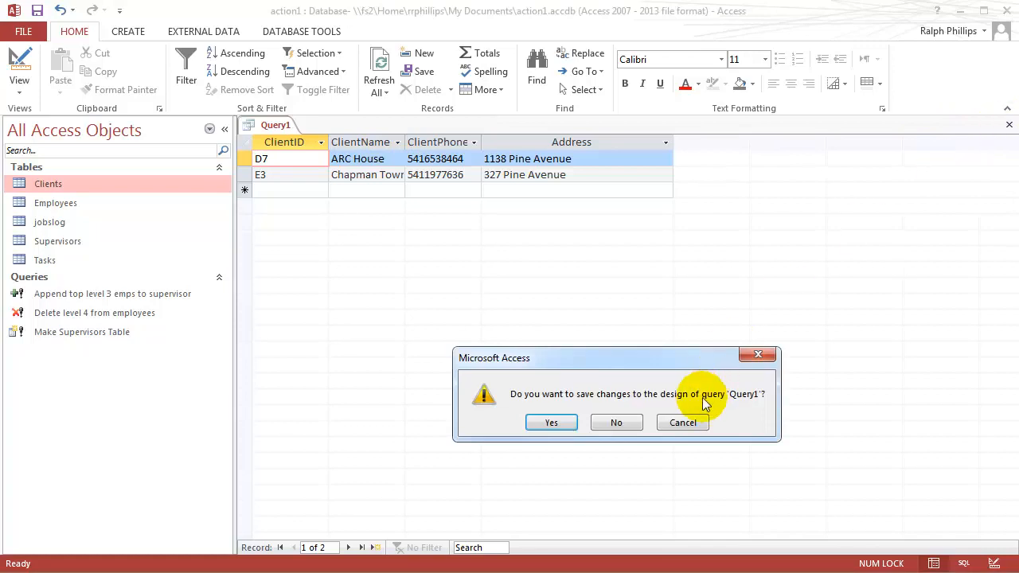
left_click(633, 423)
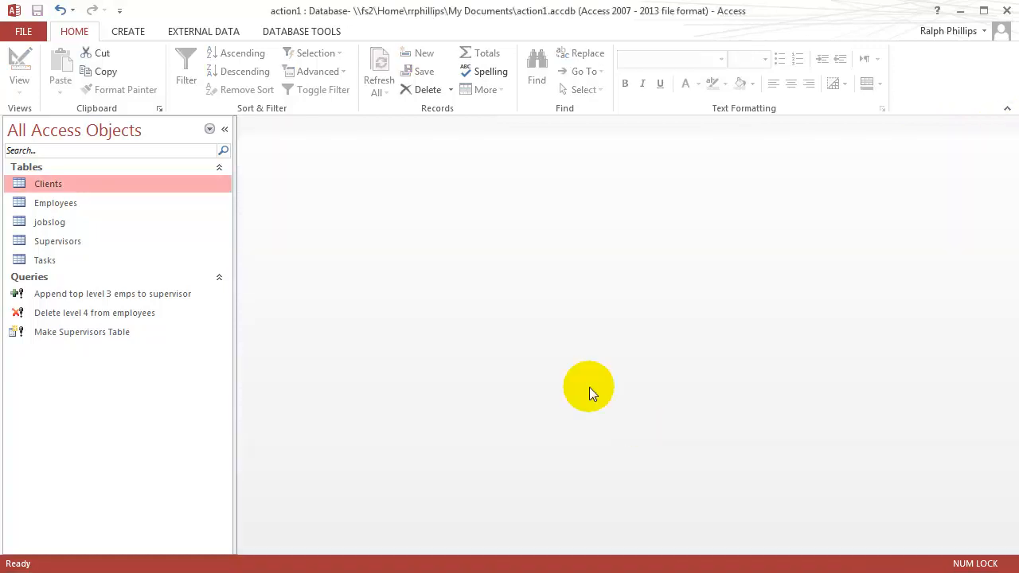
Open the Clients table, check the Pine Avenue entries in the Address column, and close the table.
double_click(51, 184)
left_click(540, 237)
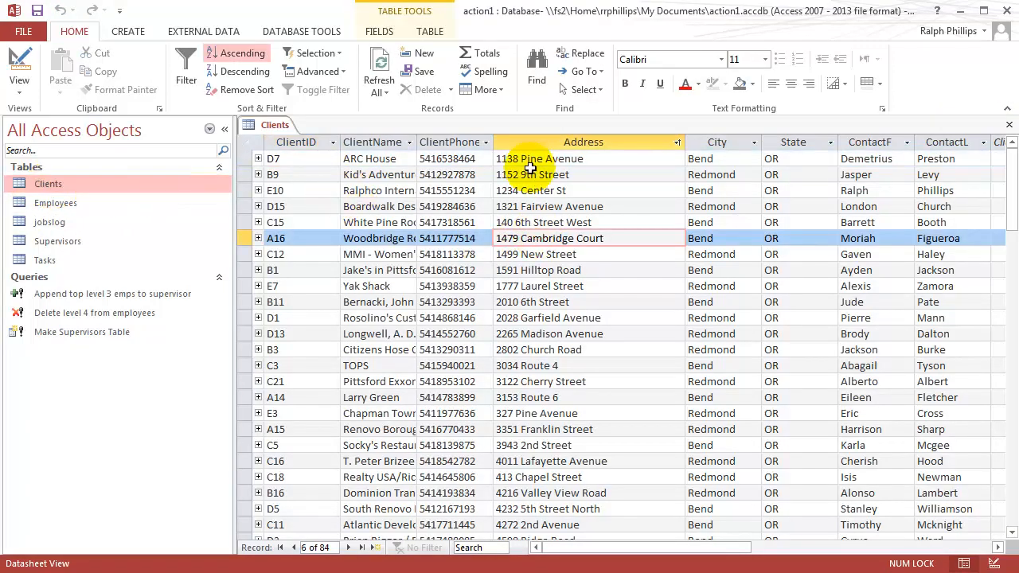
left_click(521, 159)
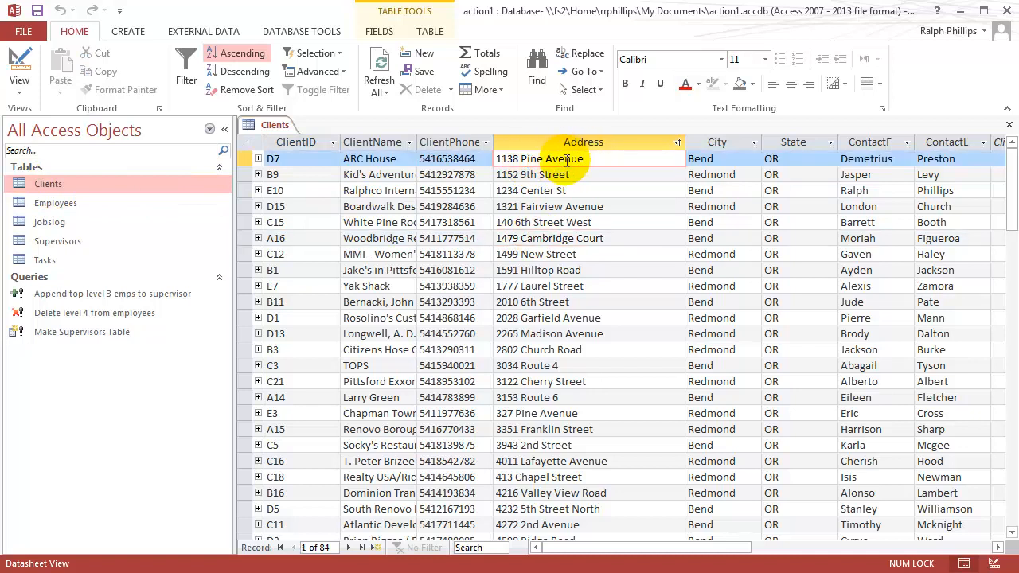
left_click(539, 414)
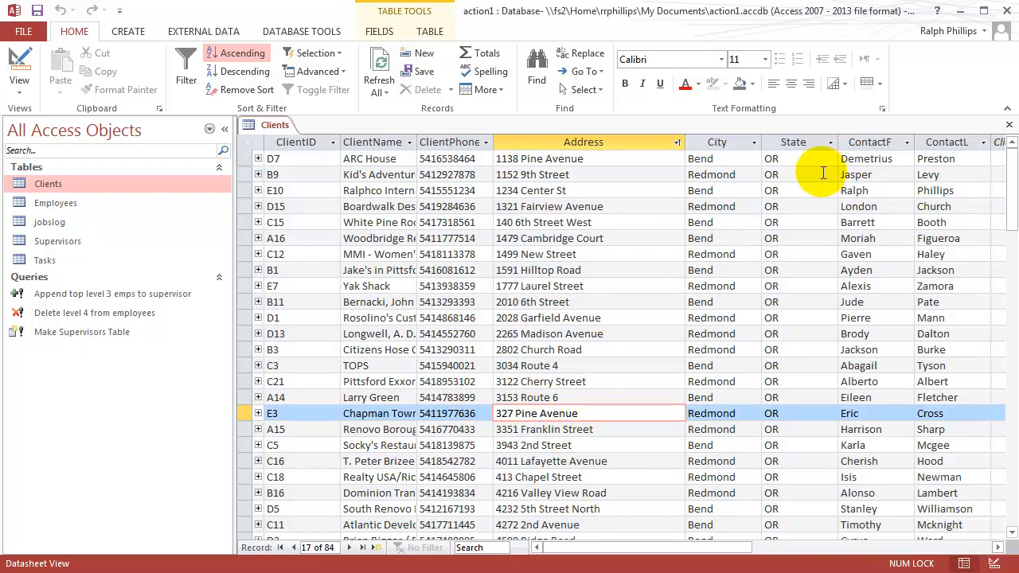
left_click(1009, 126)
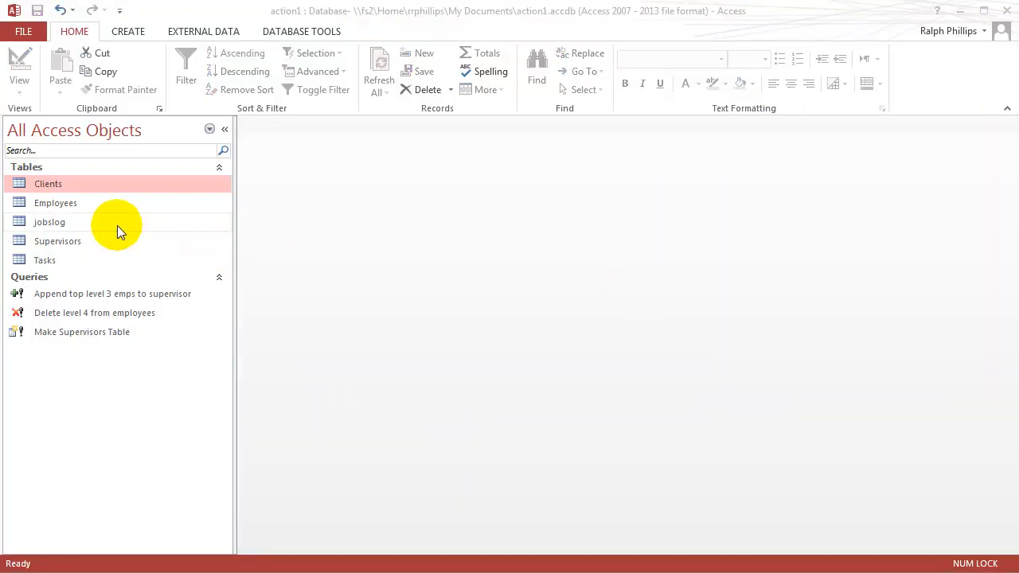
Open the Employees table, look over its certification and rate columns, and close it.
double_click(45, 203)
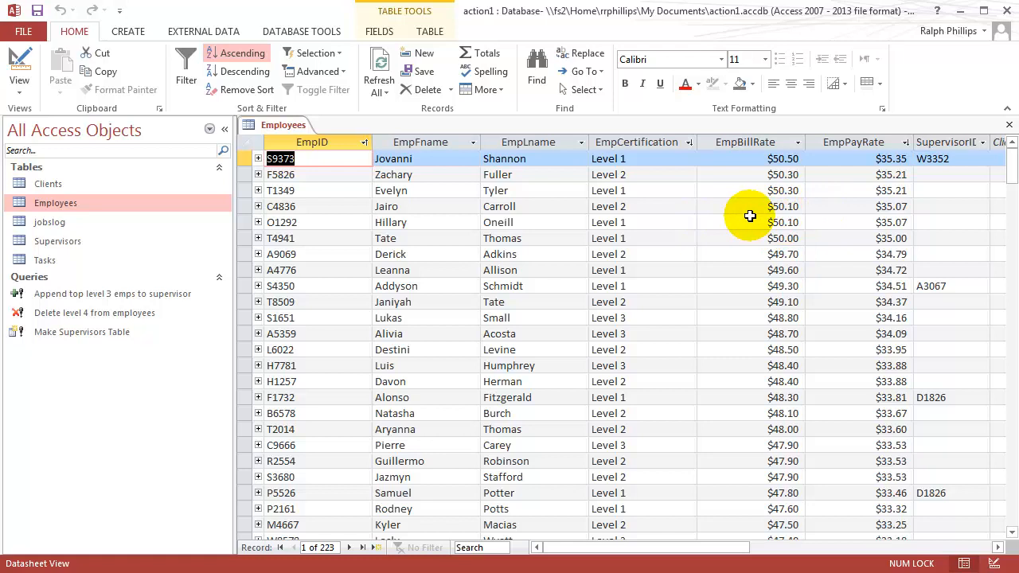
left_click(1010, 125)
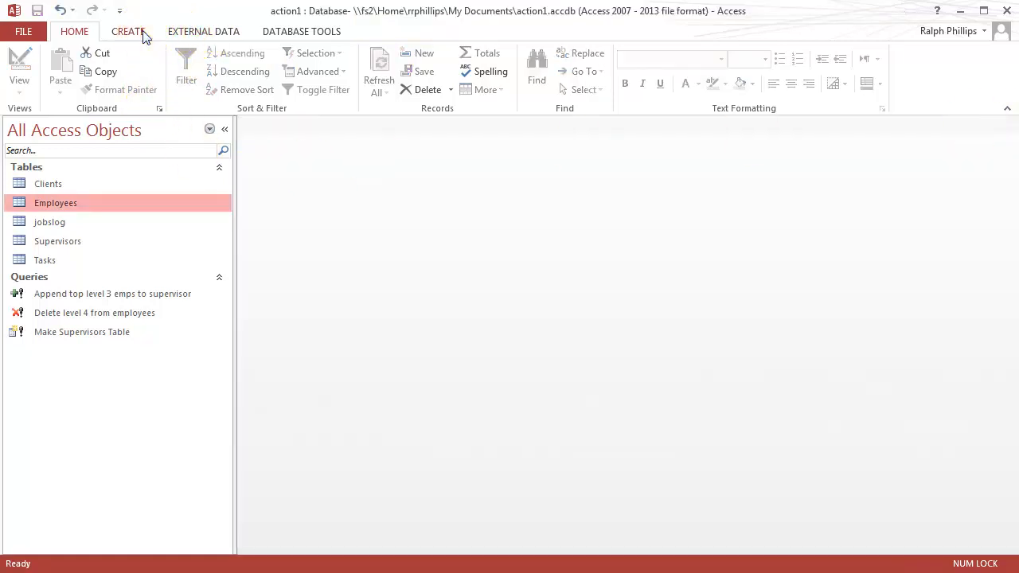
Create a new design-view query based on the Employees table and enlarge its field list to show every field.
left_click(140, 33)
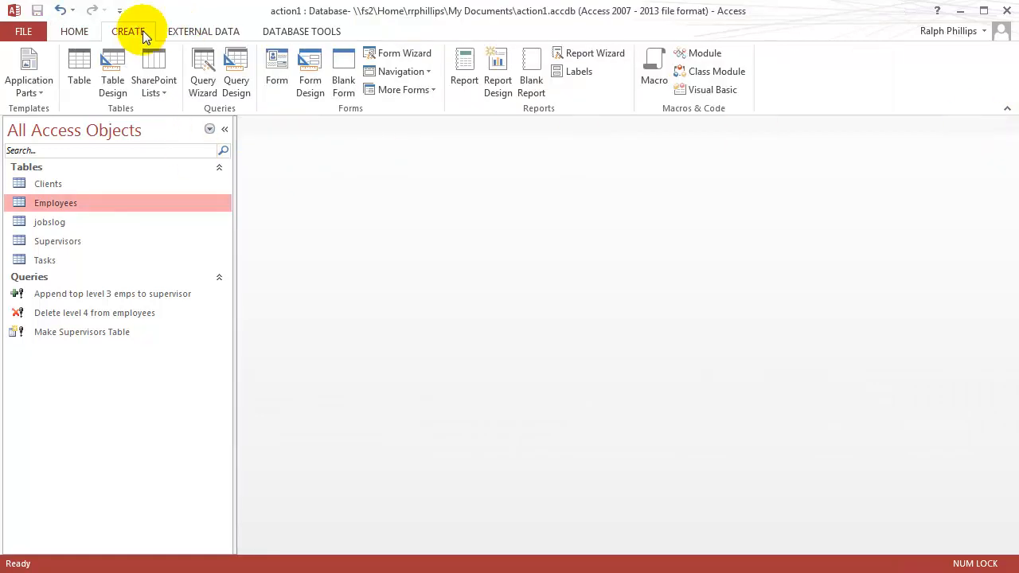
left_click(237, 67)
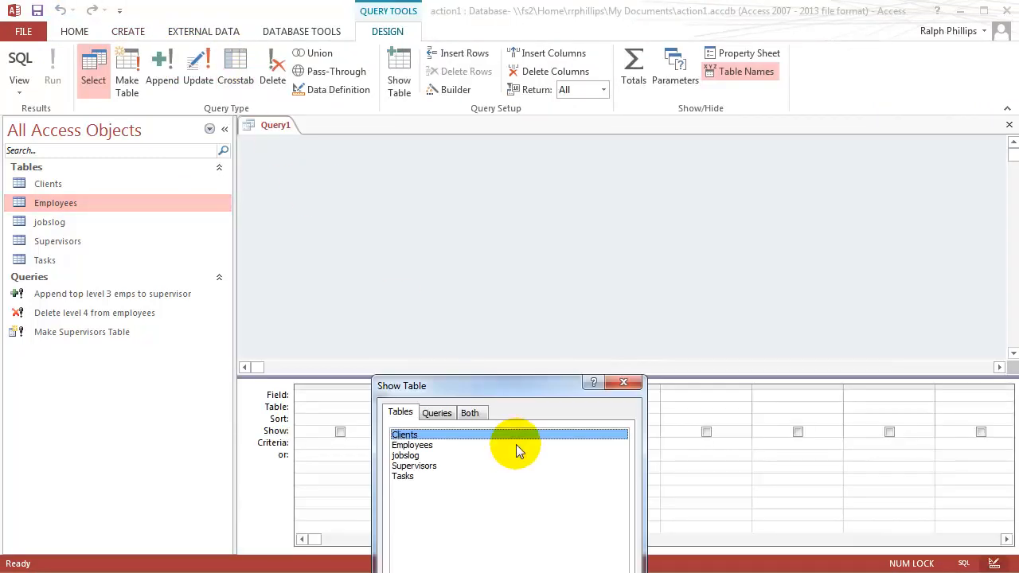
left_click_drag(516, 446, 581, 194)
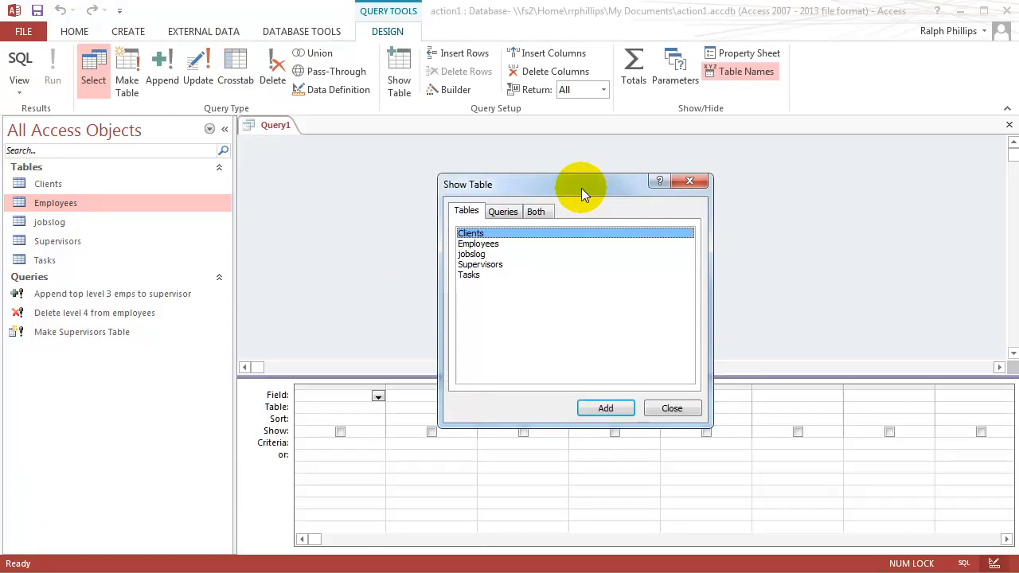
double_click(478, 244)
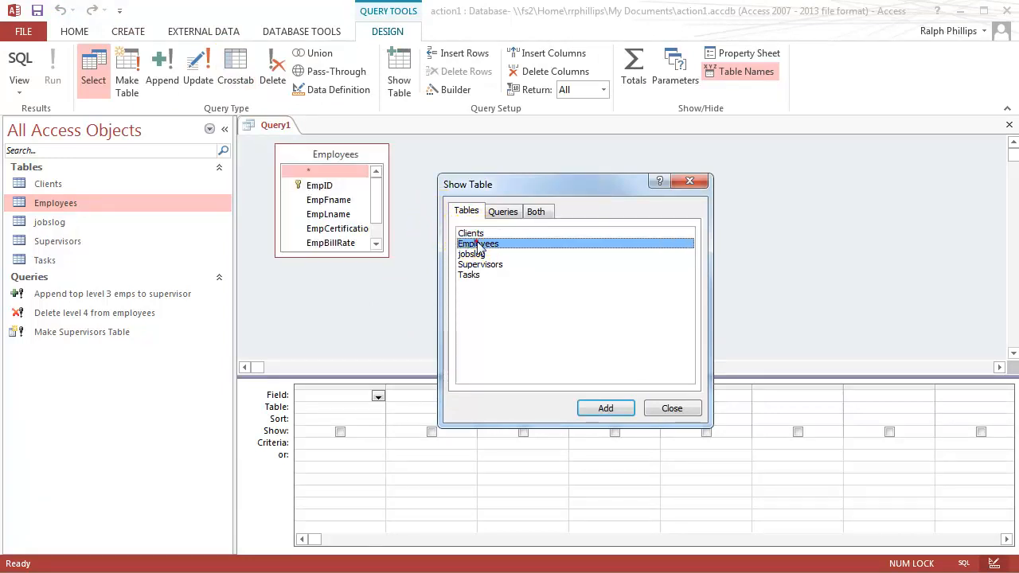
left_click(673, 410)
left_click_drag(388, 255, 502, 321)
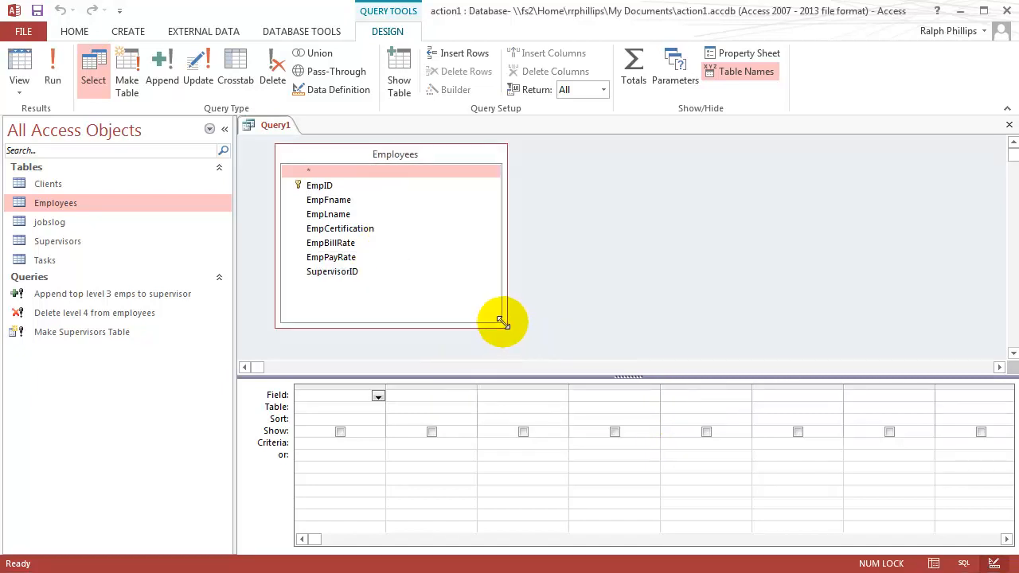
Add EmpID, EmpFname, EmpLname, EmpCertification, EmpBillRate and EmpPayRate from the Employees table to the query grid.
double_click(322, 186)
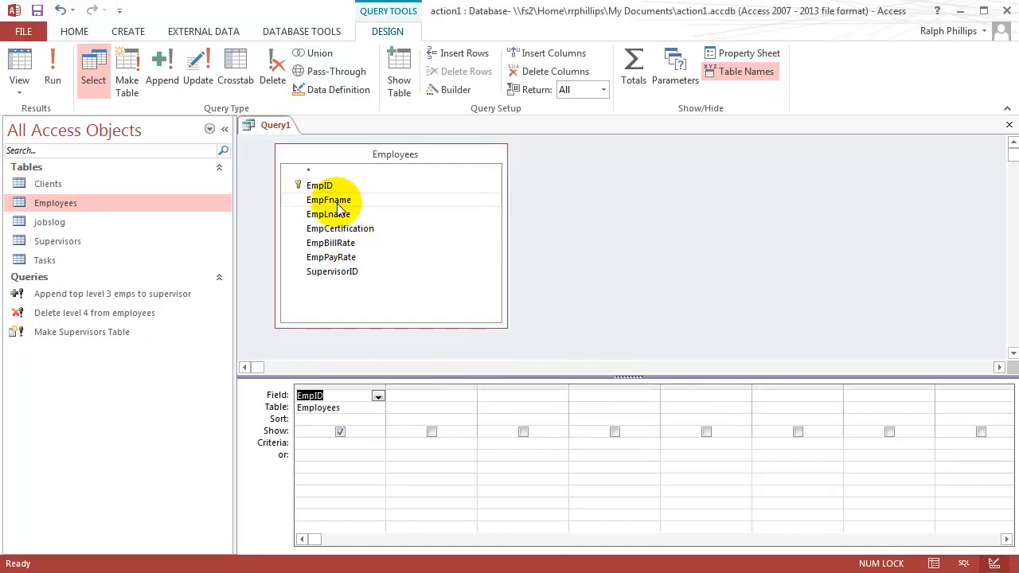
double_click(339, 200)
double_click(340, 215)
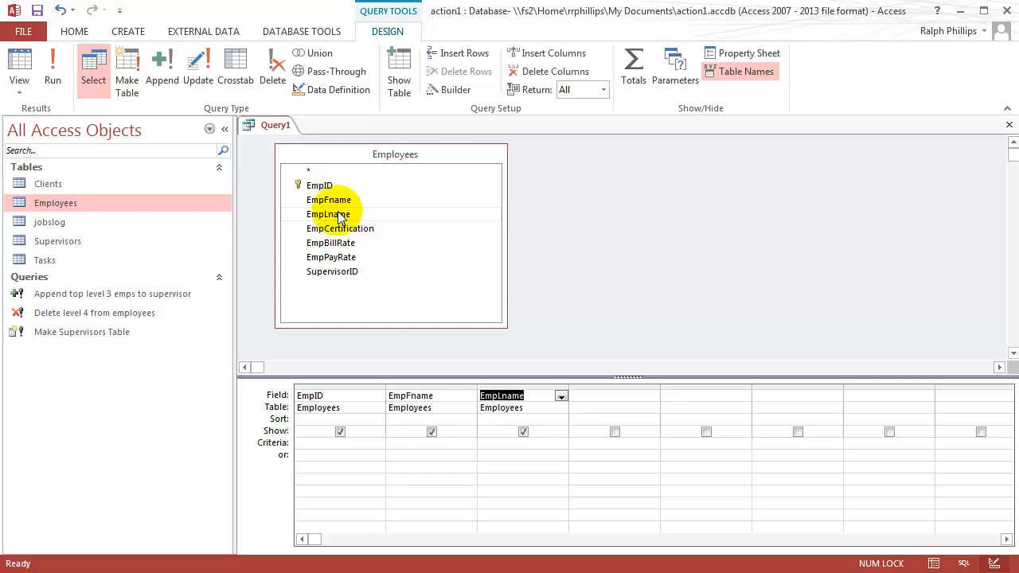
left_click(338, 230)
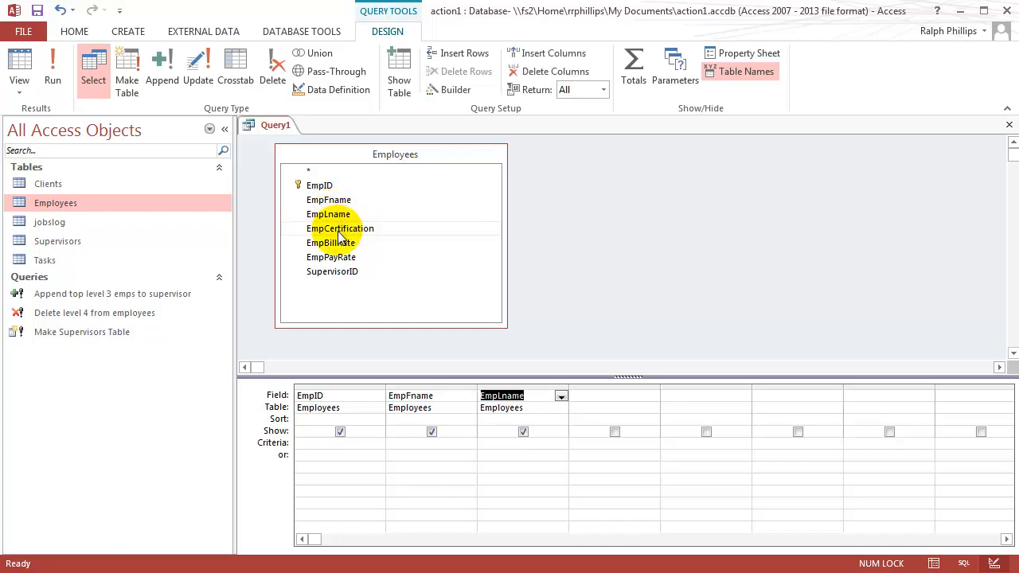
double_click(340, 230)
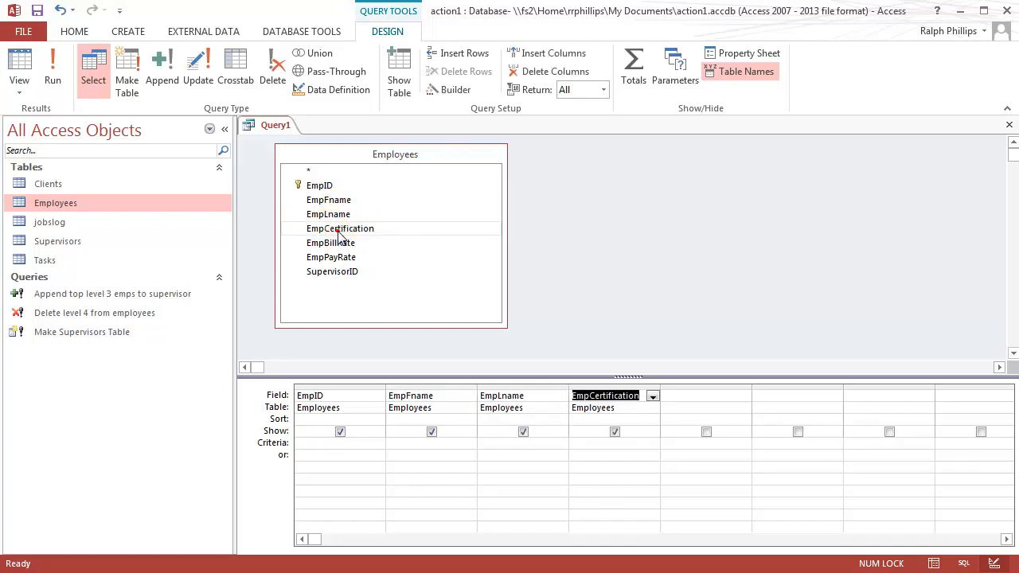
left_click(341, 244)
double_click(344, 244)
left_click(342, 258)
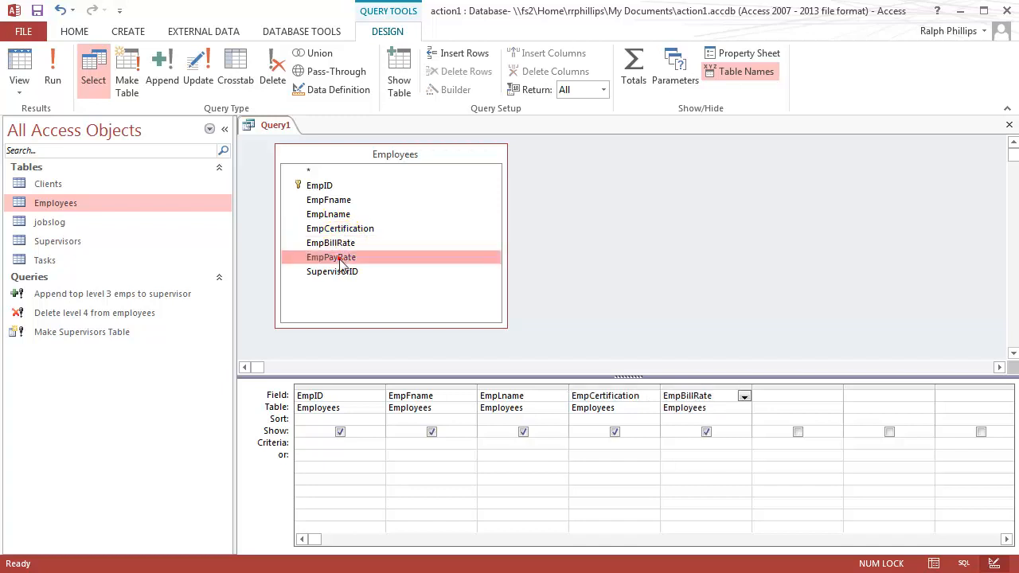
double_click(343, 258)
Run the query and sort the results by EmpCertification in descending order to examine the top employee's bill rate.
left_click(54, 65)
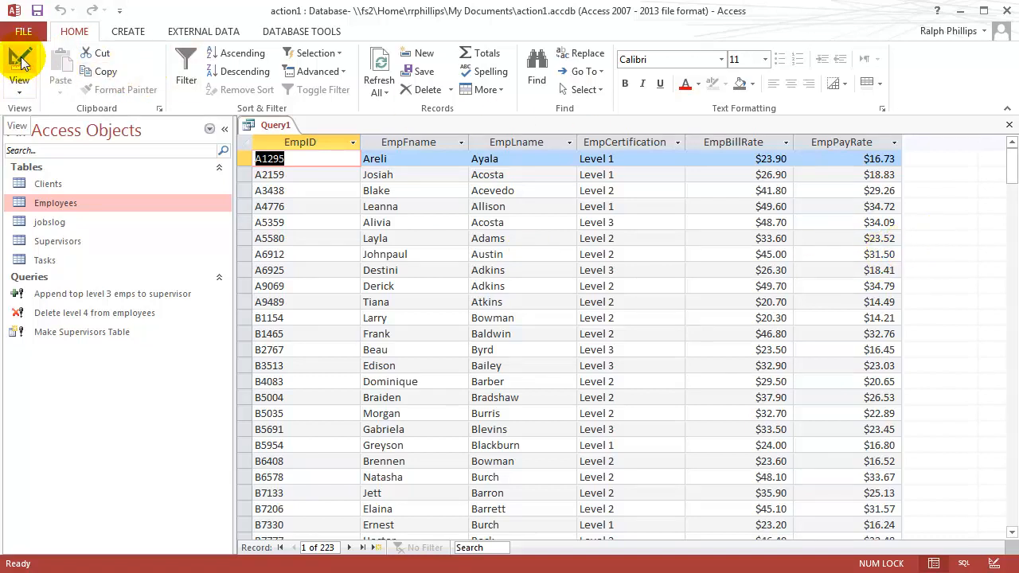
left_click(677, 141)
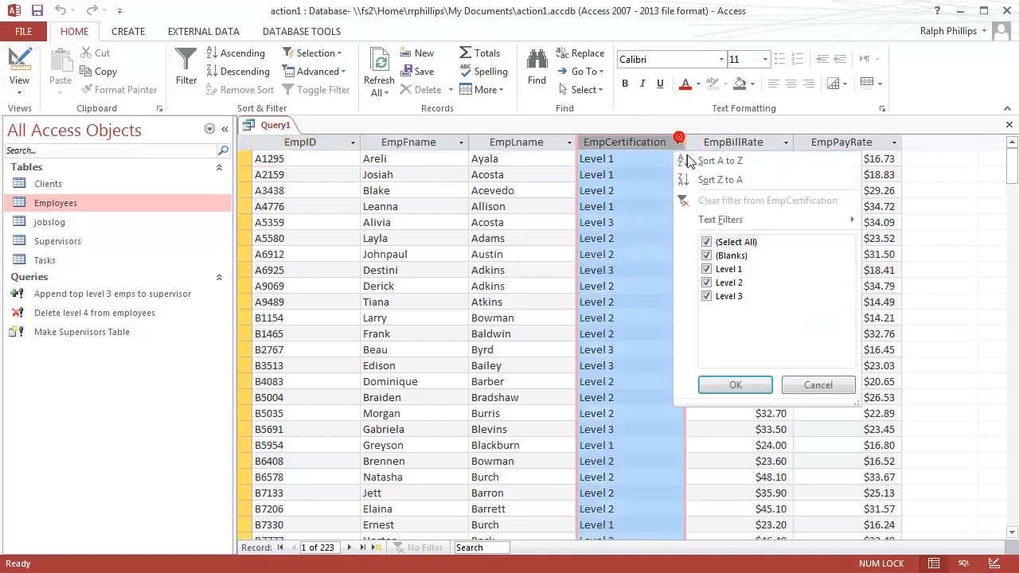
left_click(719, 180)
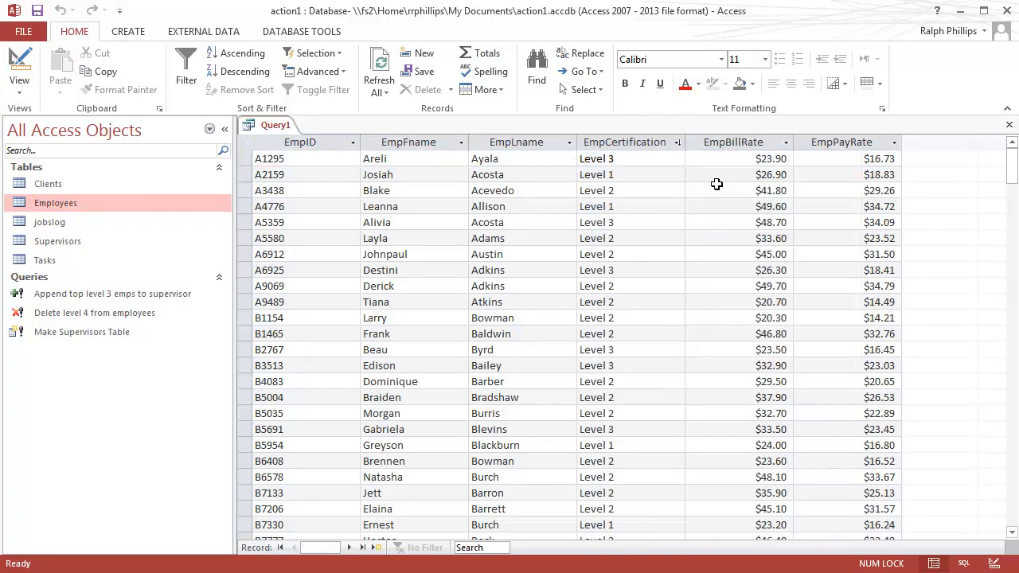
left_click(649, 238)
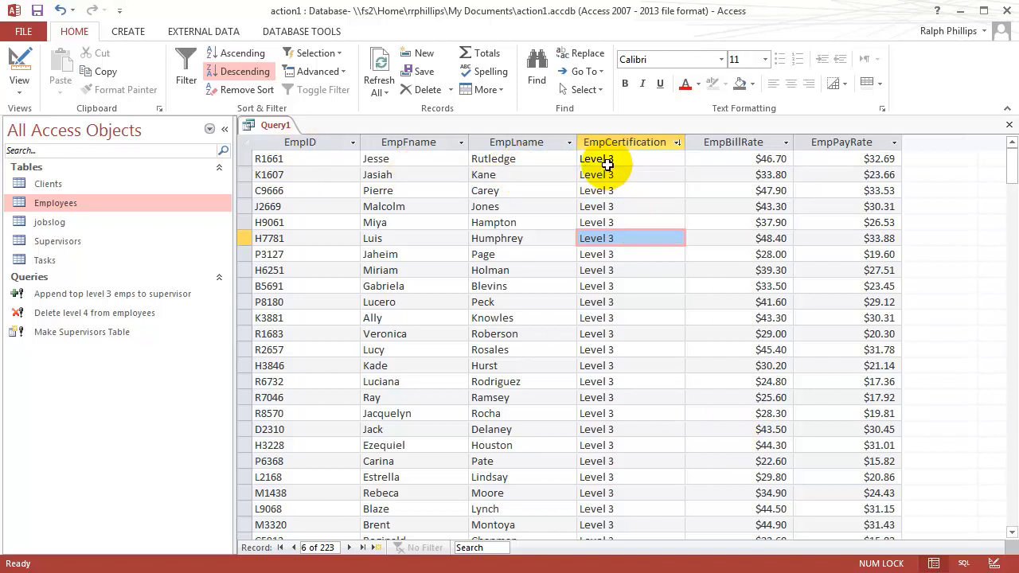
left_click_drag(749, 159, 787, 165)
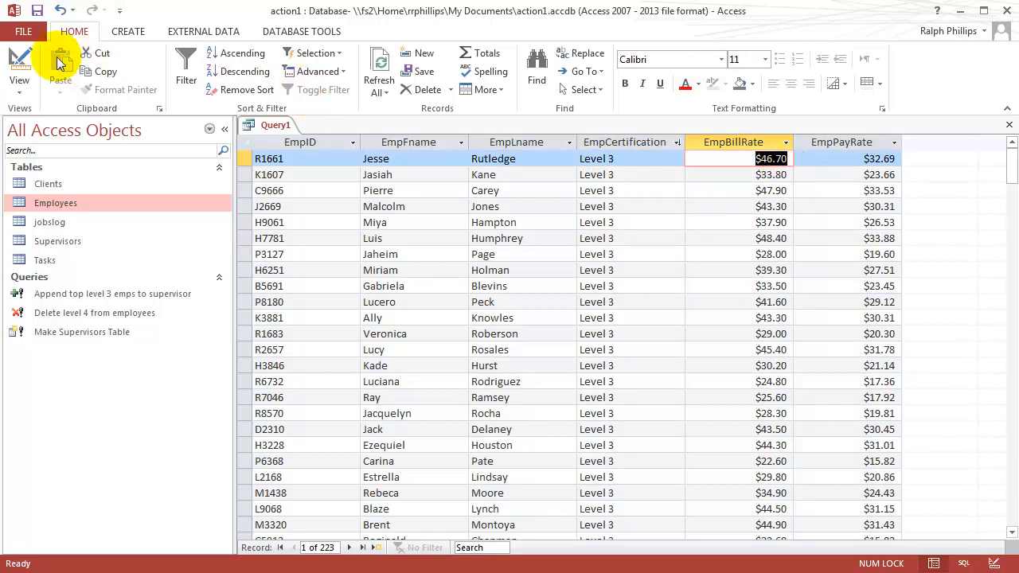
Return to the query design, set the EmpCertification criterion to "level 3", and run the query.
left_click(22, 60)
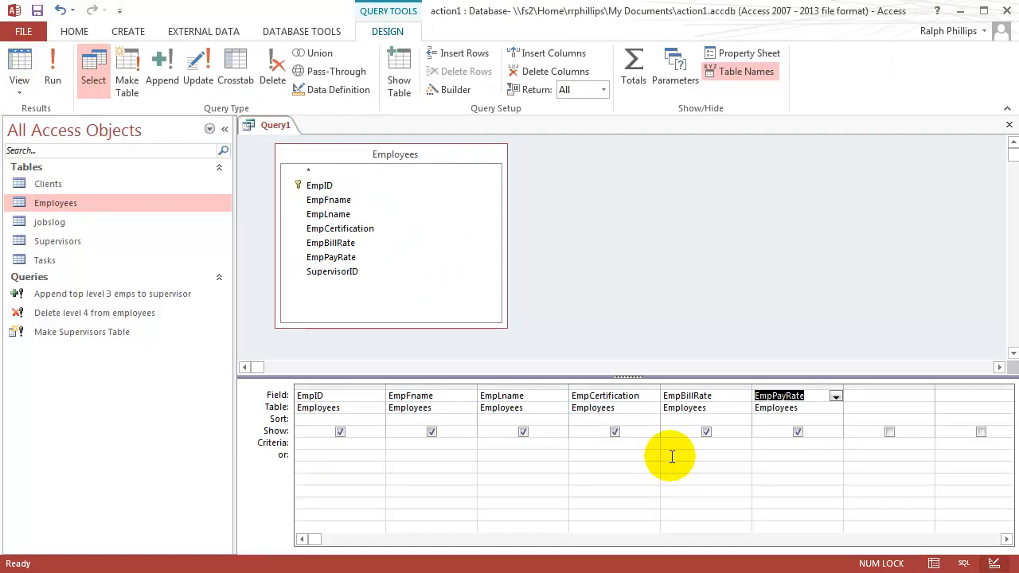
left_click(610, 445)
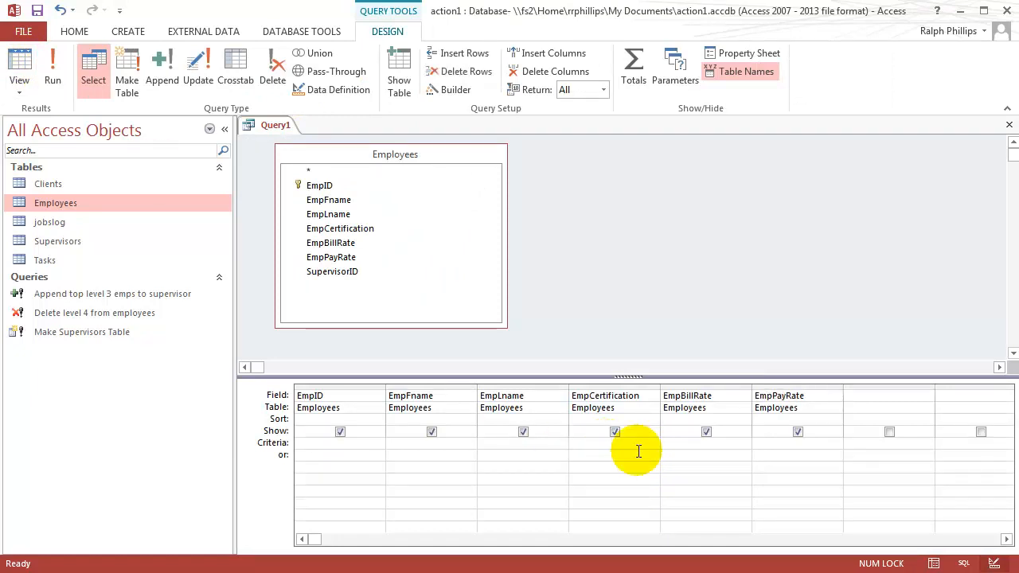
type("level 3")
left_click(68, 86)
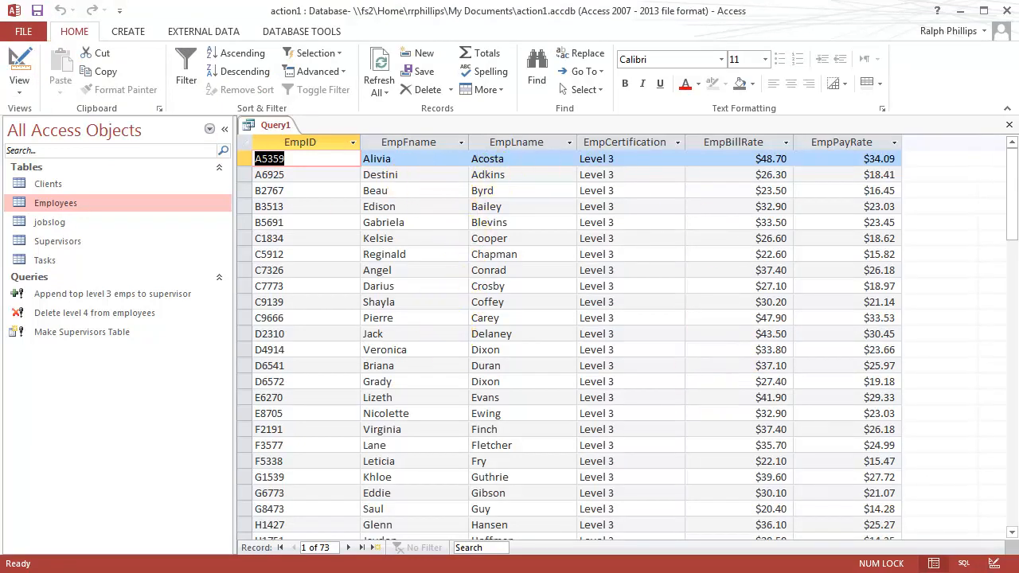
Sort the results by EmpLname in descending order and find the employee whose bill rate was examined before.
left_click(456, 279)
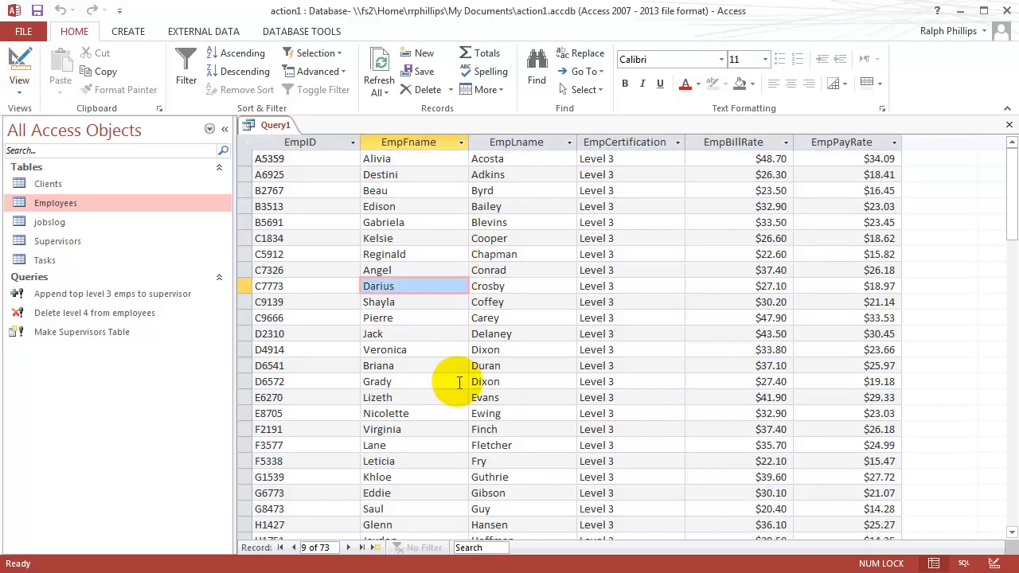
left_click(571, 142)
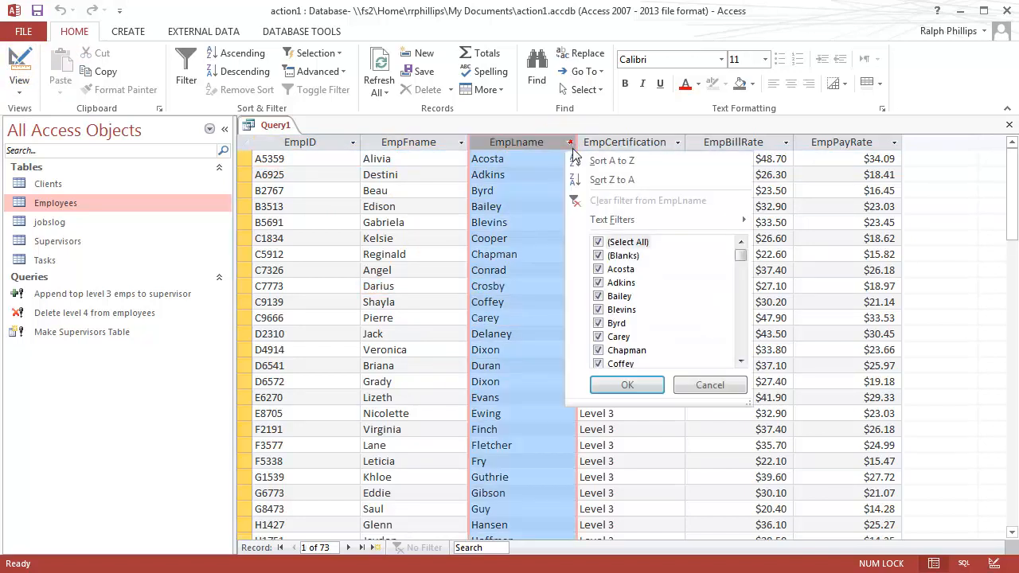
left_click(613, 180)
left_click(535, 309)
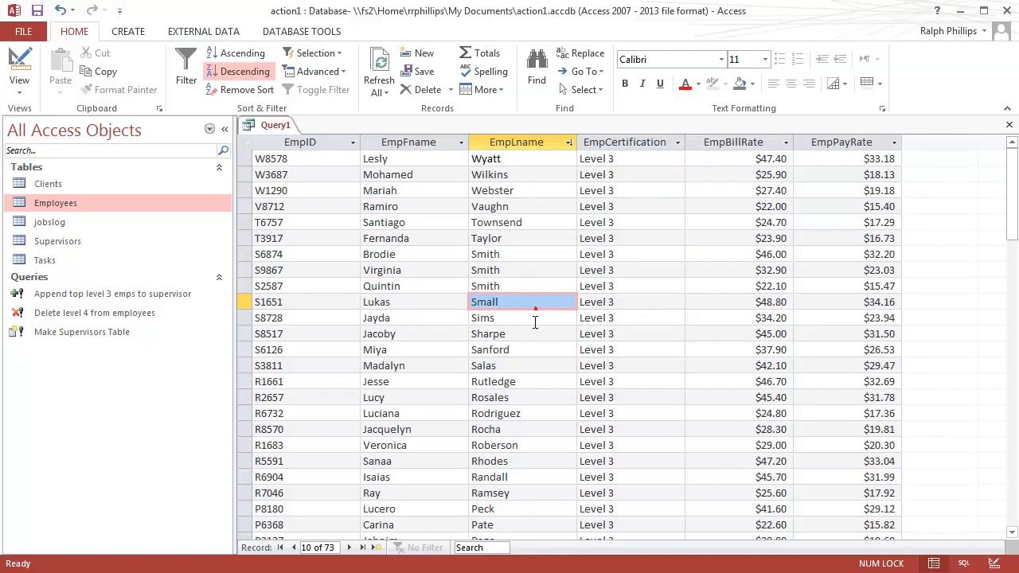
left_click(519, 382)
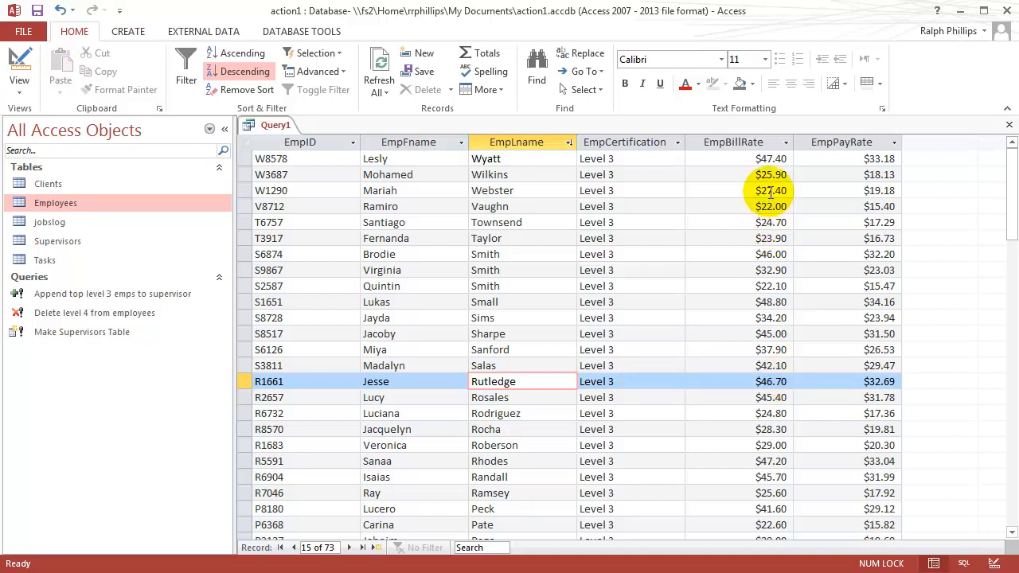
Go back to the query design and convert the select query into an update query.
left_click(19, 68)
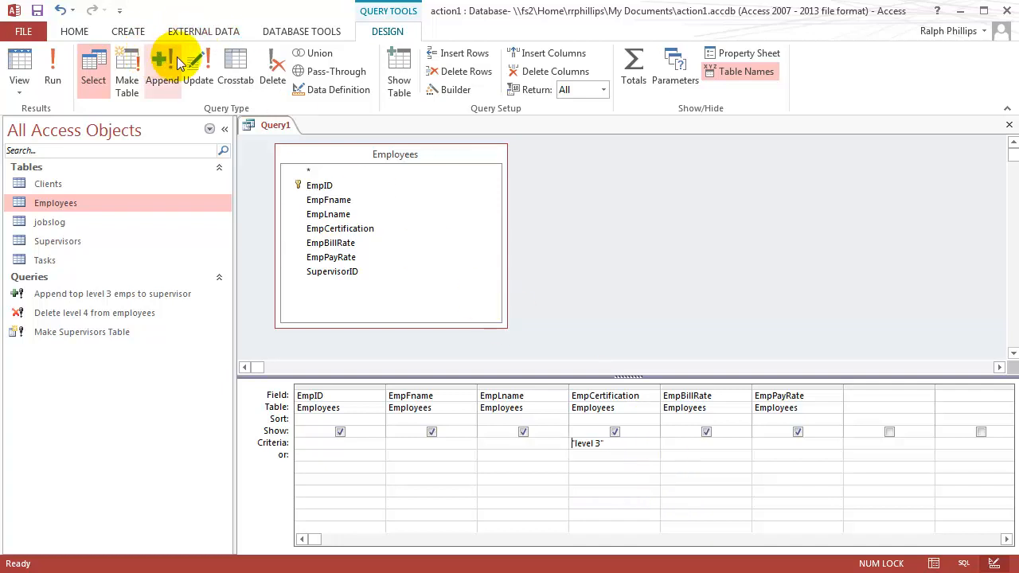
left_click(201, 67)
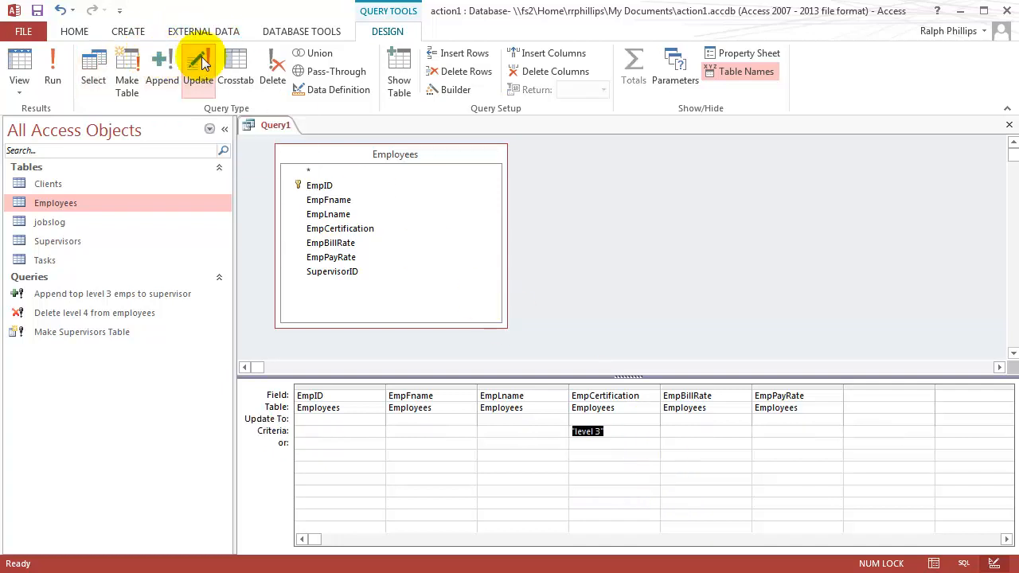
left_click(620, 420)
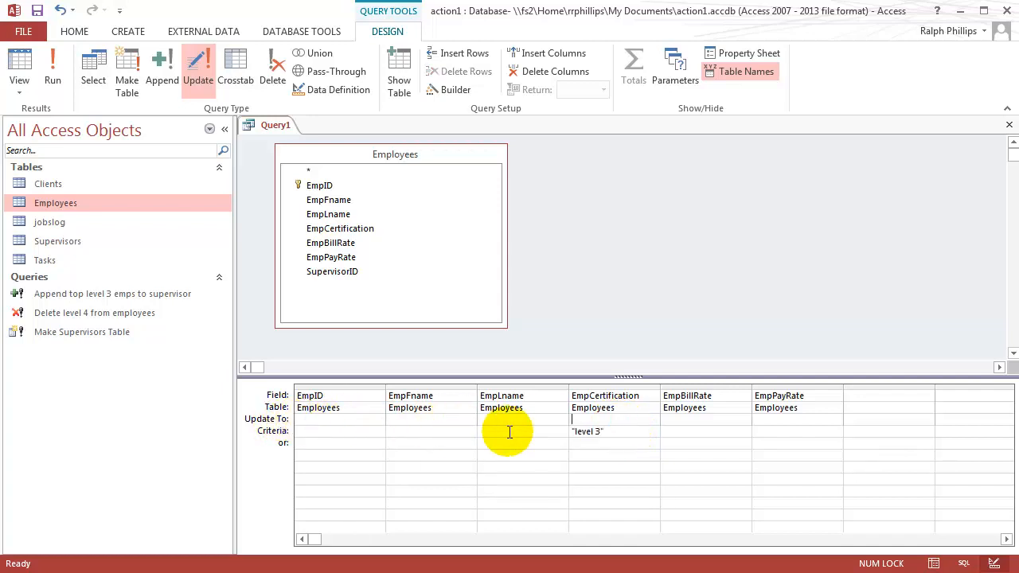
Open the Zoom editor for EmpBillRate's Update To cell and set its font size to 14.
left_click(675, 419)
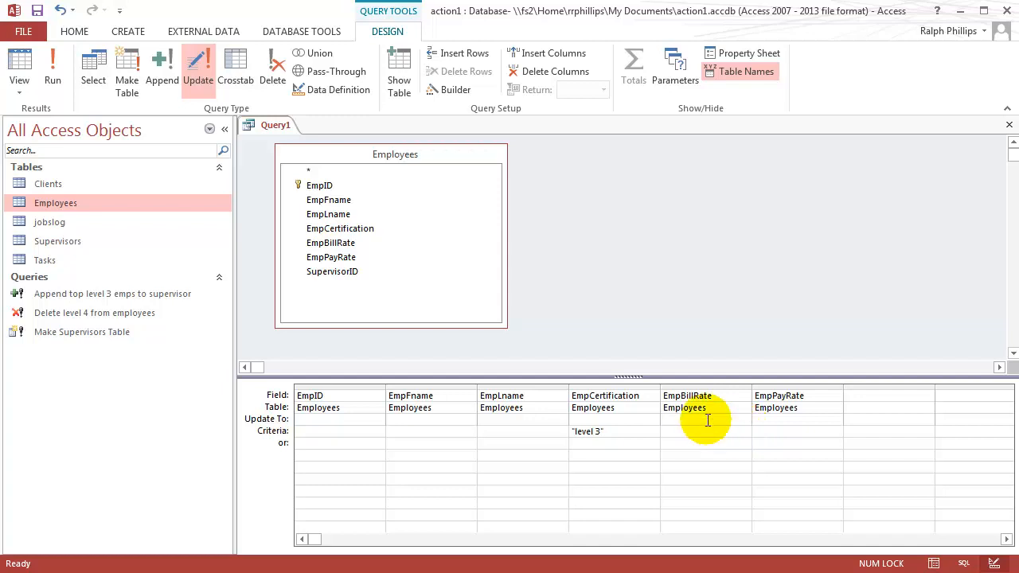
right_click(674, 421)
left_click(716, 546)
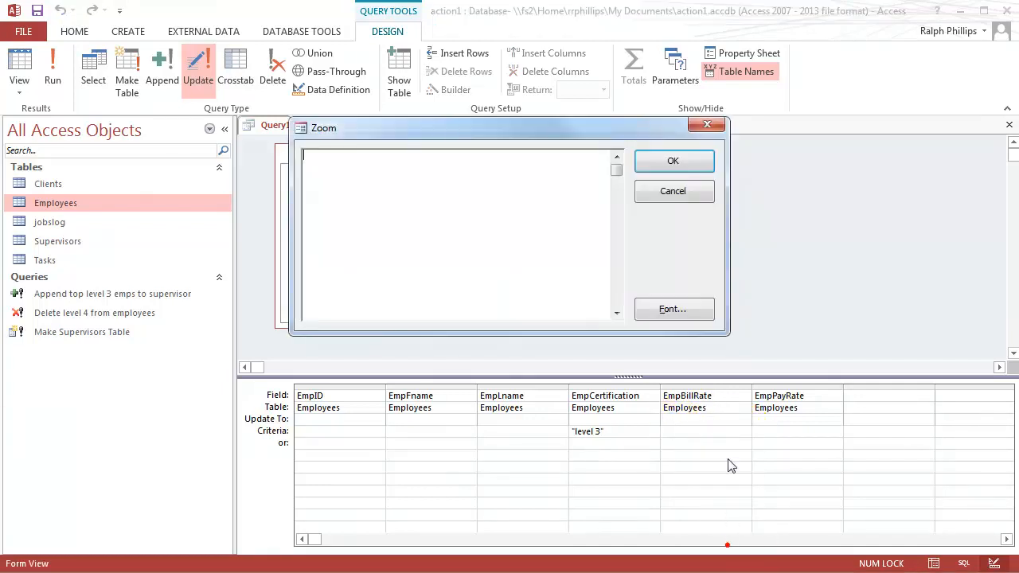
left_click(667, 309)
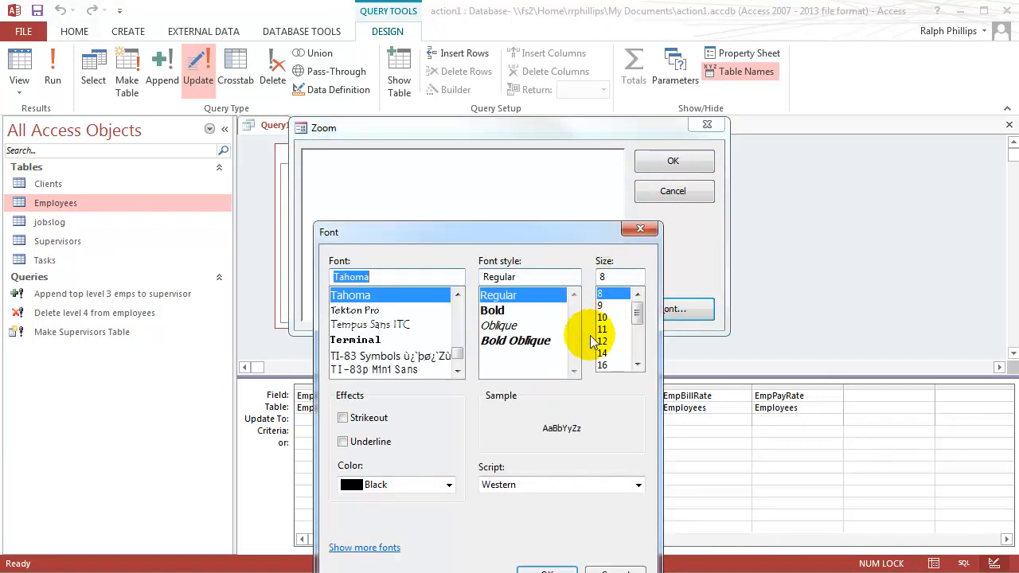
left_click(605, 353)
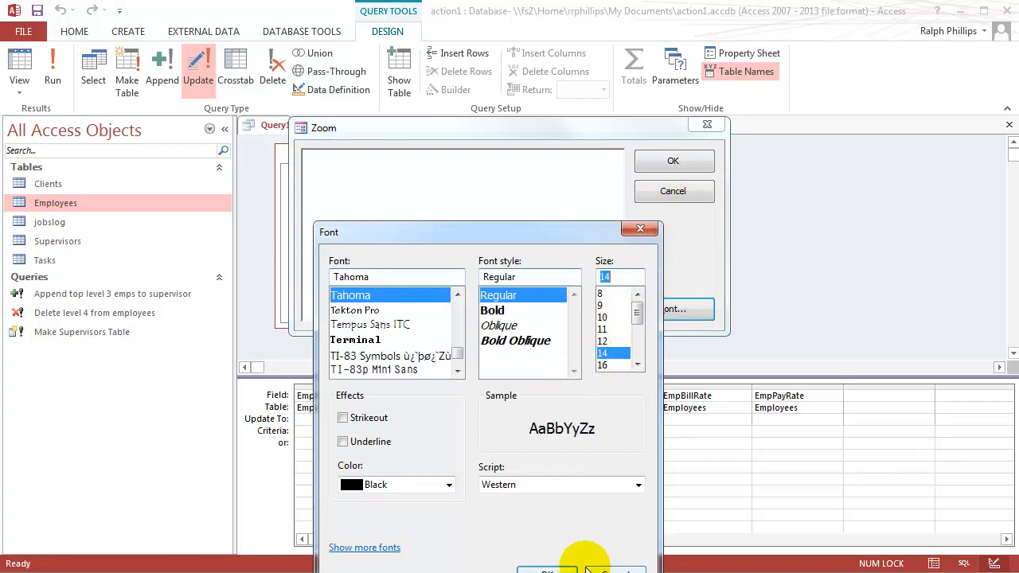
left_click(557, 569)
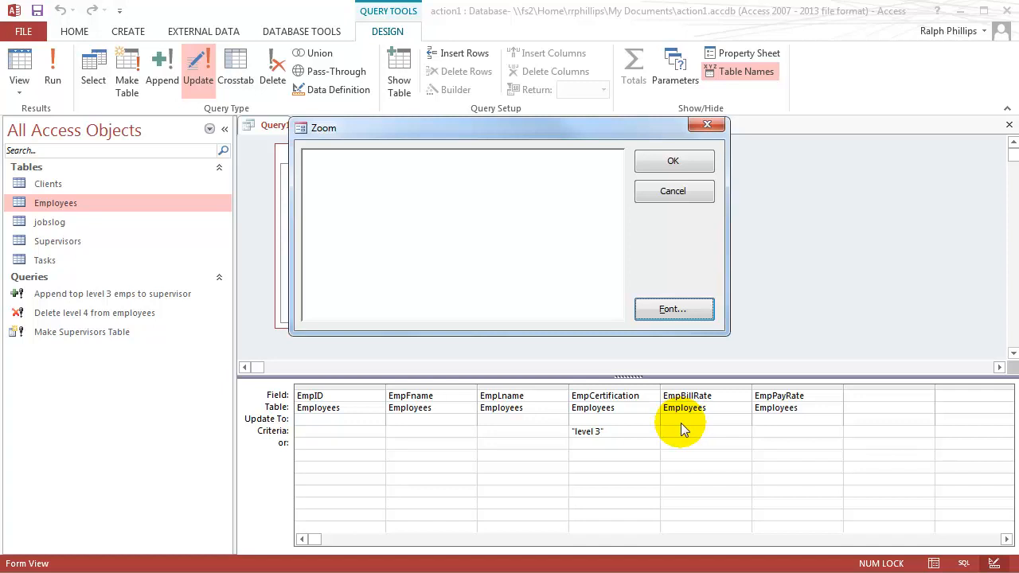
Set EmpBillRate to update to [EmpBillRate]*1.5, then run the update query and accept changing the records.
left_click(342, 169)
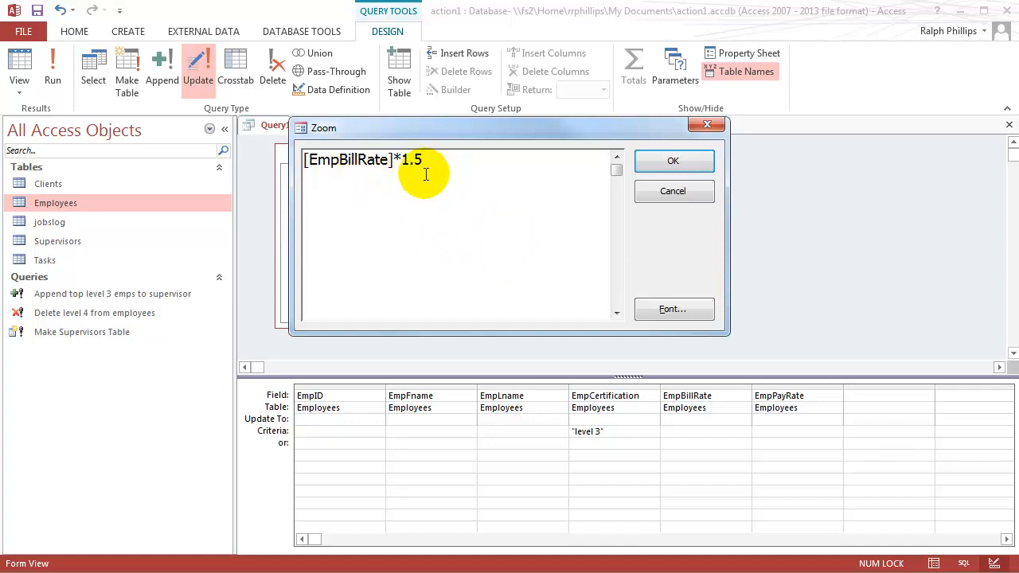
left_click(667, 164)
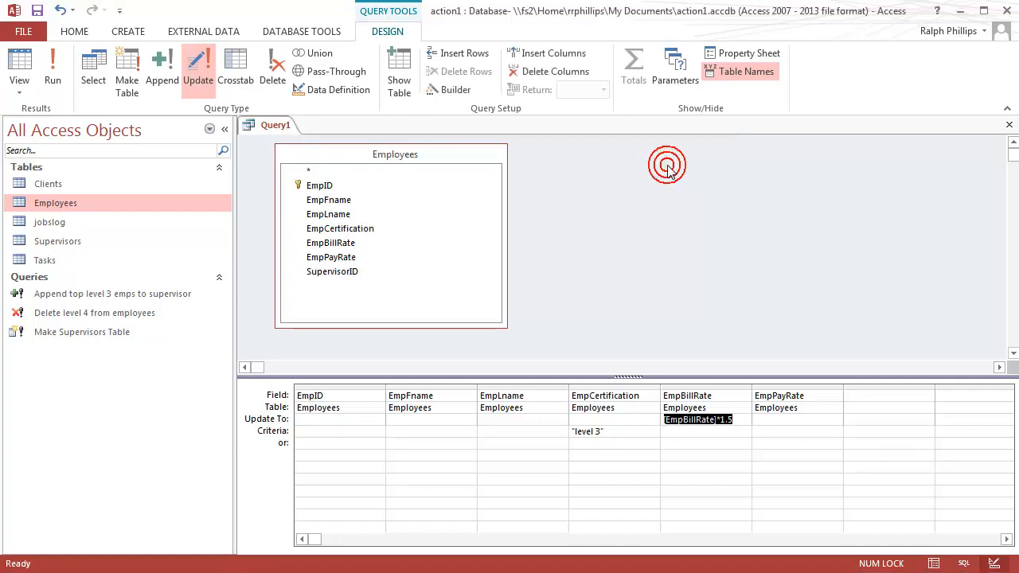
left_click(53, 70)
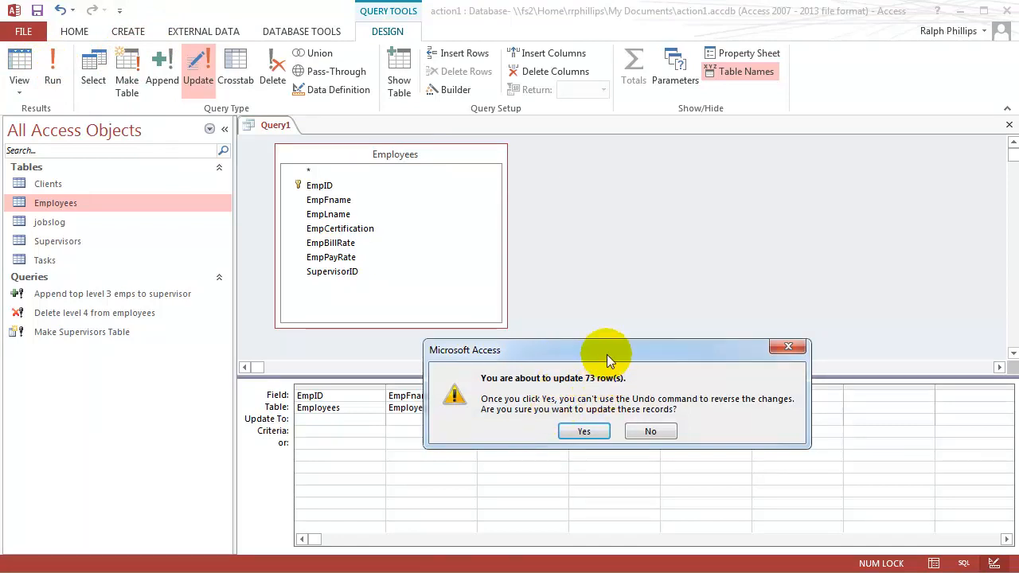
left_click_drag(607, 355, 667, 238)
left_click(646, 315)
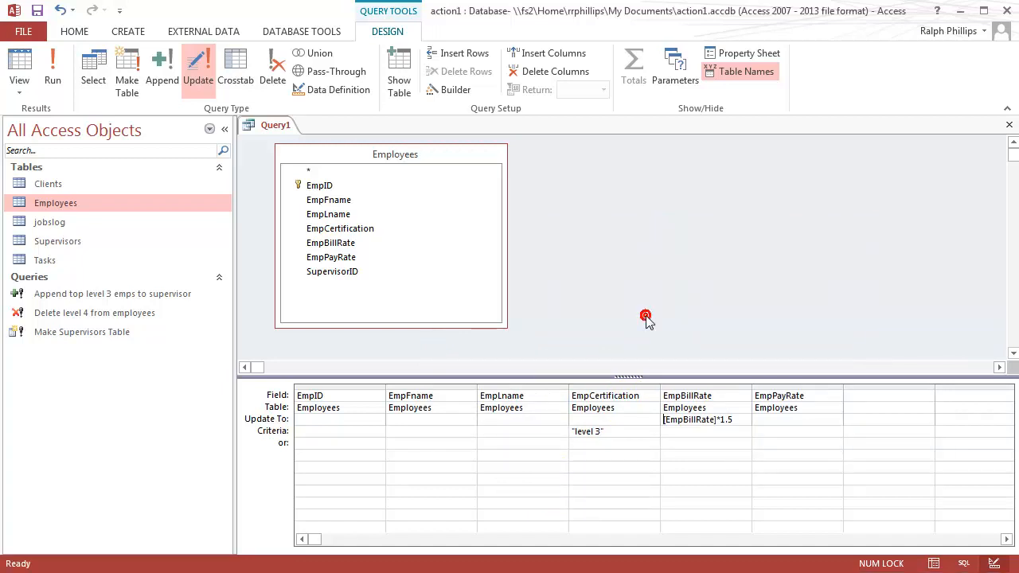
Convert the update query back to a select query and run it.
left_click(93, 67)
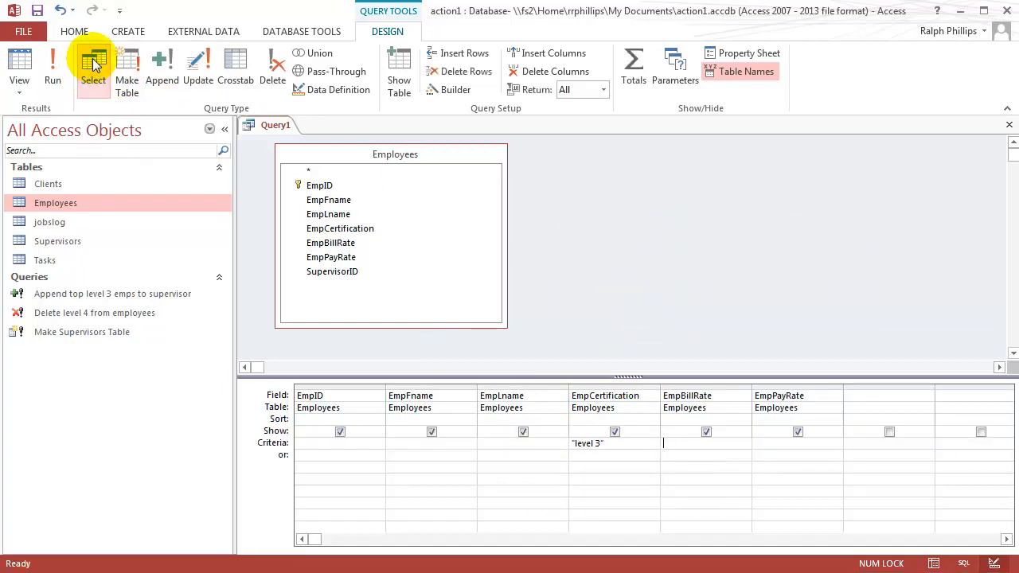
left_click(48, 61)
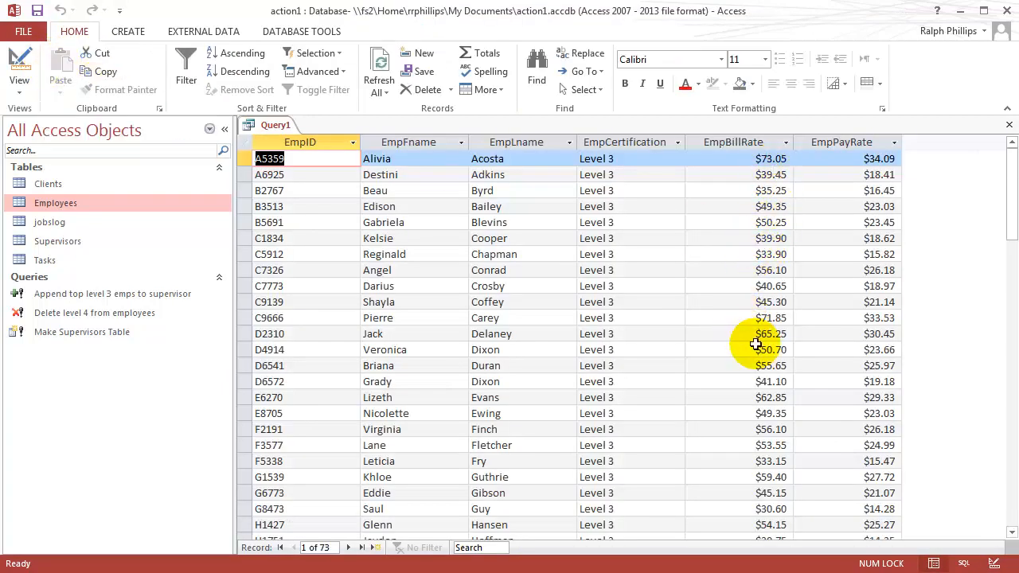
Sort the results by EmpLname in descending order and check the updated EmpBillRate of the same employee.
left_click(570, 142)
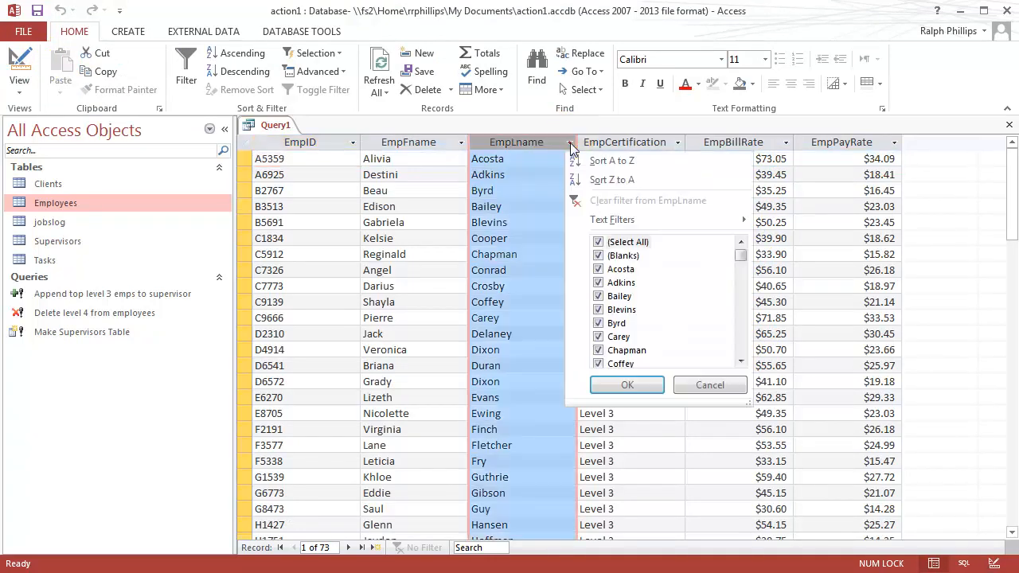
left_click(613, 180)
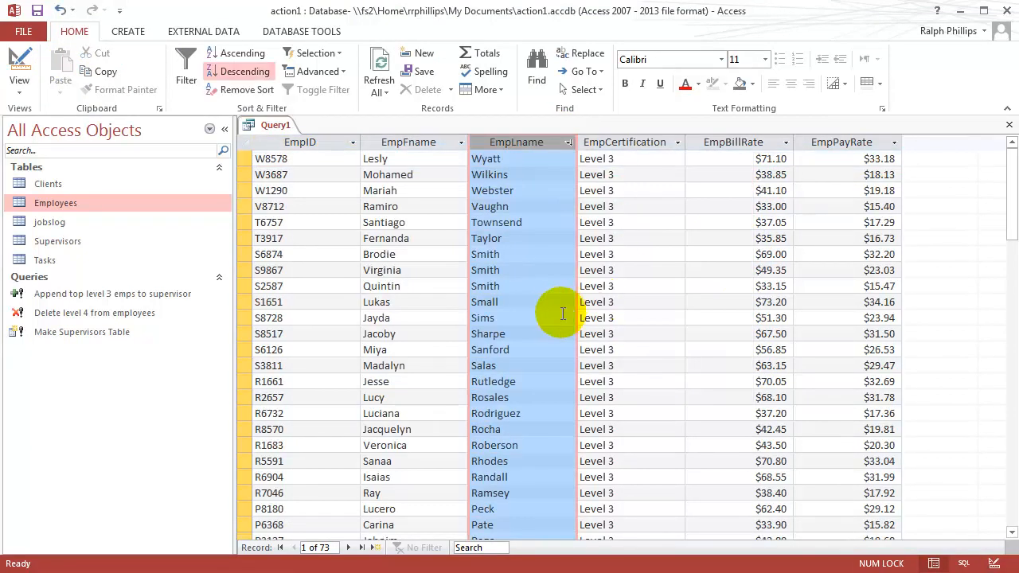
left_click(551, 316)
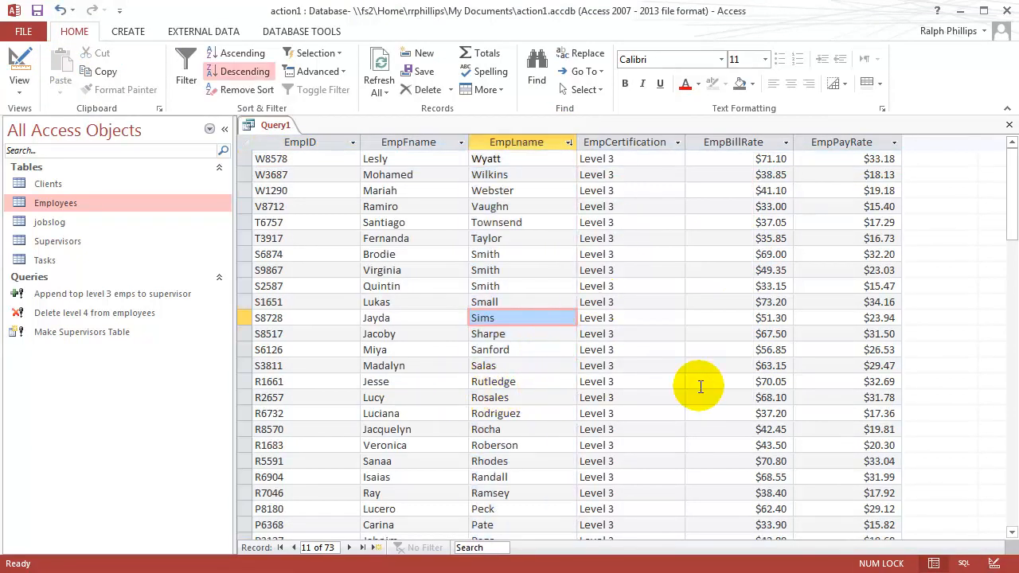
left_click(764, 382)
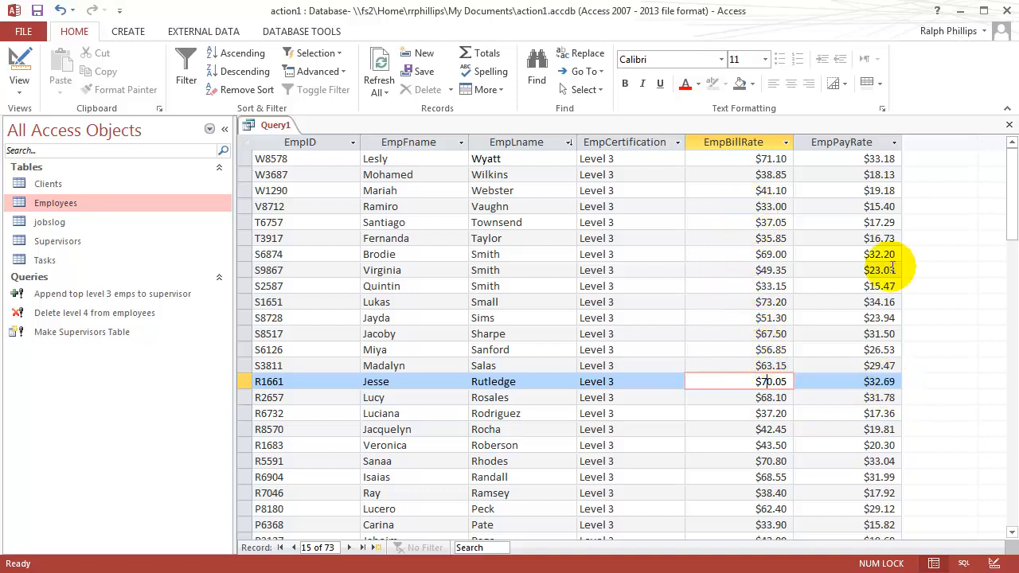
Check the EmpPayRate values of several Level 3 employees against their bill rates in the query results.
left_click(885, 364)
left_click(889, 350)
left_click(887, 334)
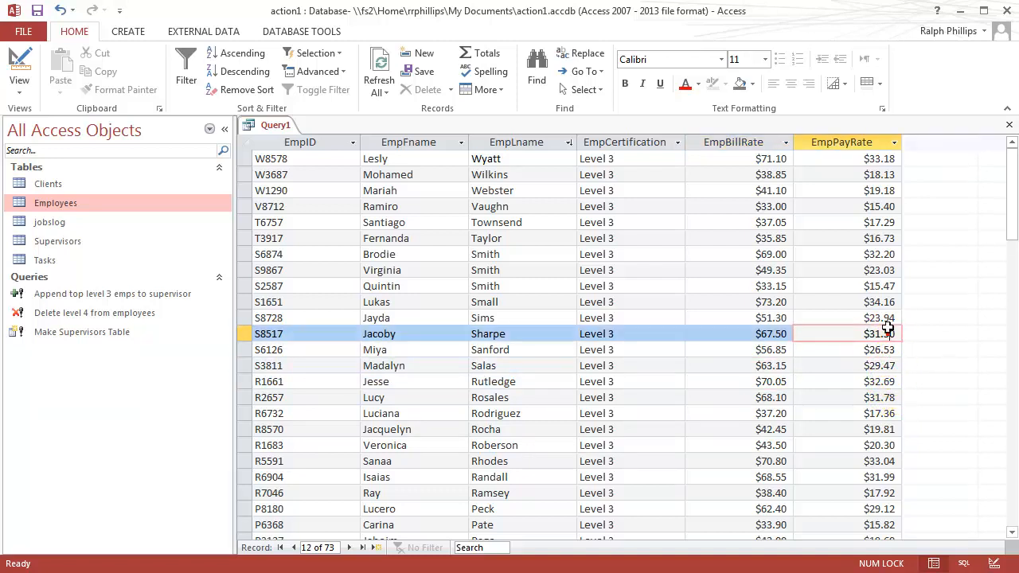
left_click(887, 318)
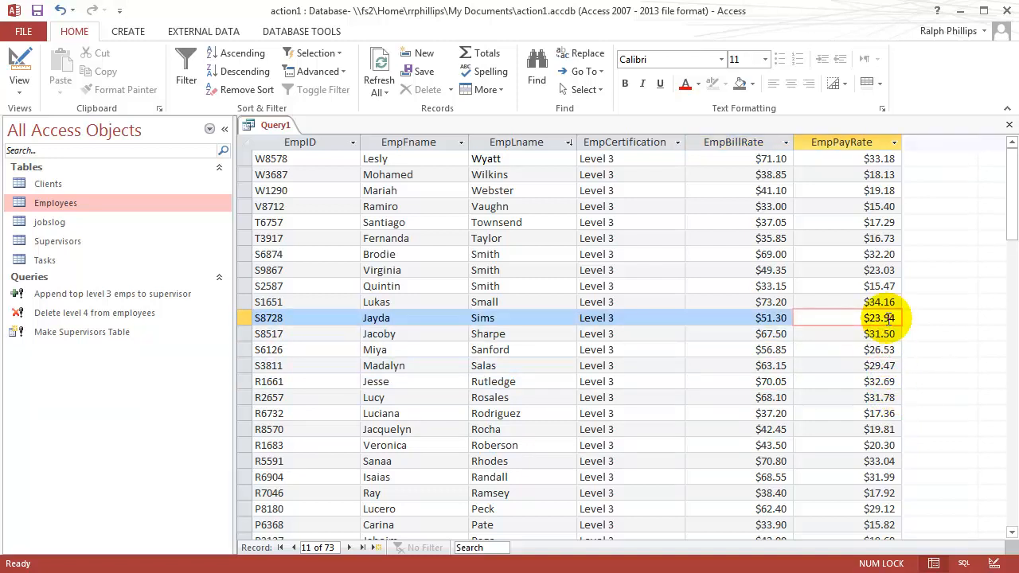
Return to the query's design, make it an update query again and clear EmpBillRate's Update To expression.
left_click(20, 68)
left_click(718, 440)
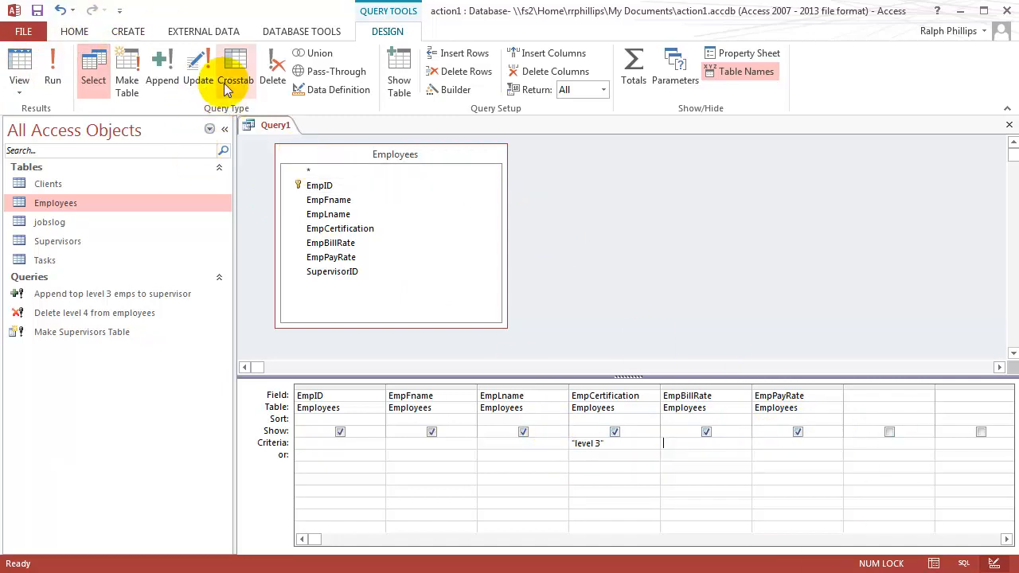
left_click(199, 78)
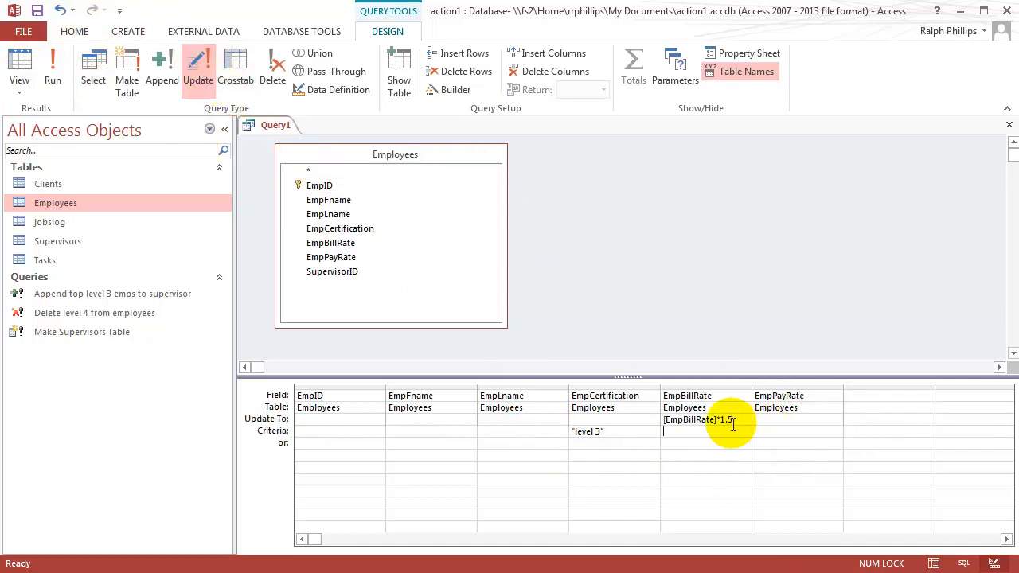
left_click_drag(726, 421, 646, 421)
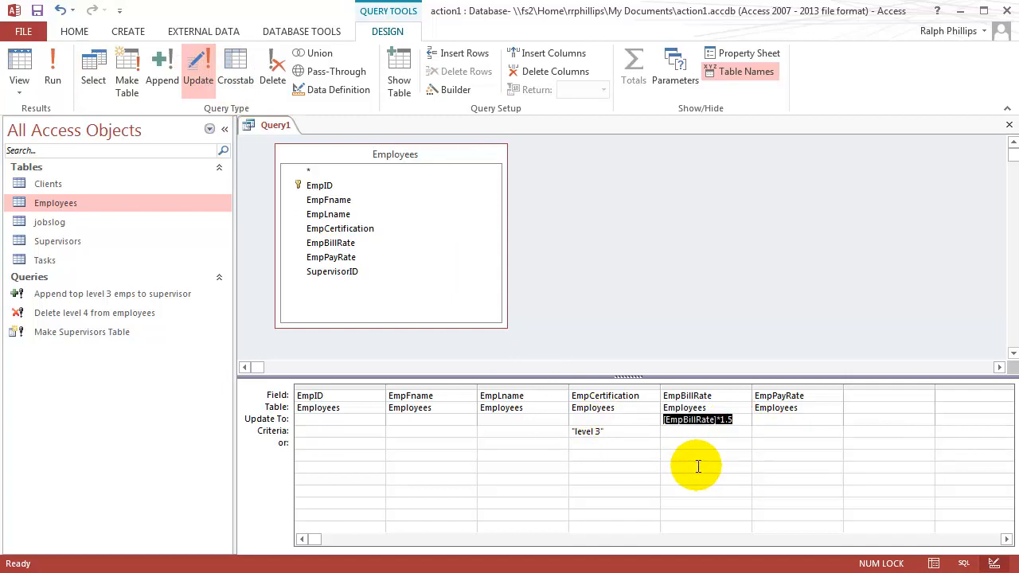
key("Delete")
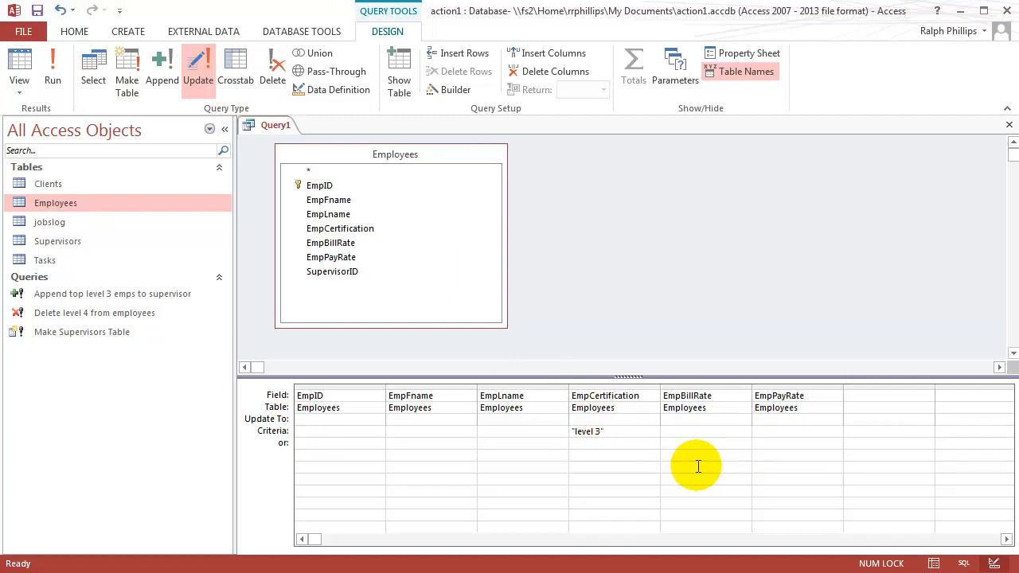
Open the Zoom editor for EmpPayRate's Update To cell and set its font size to 16.
left_click(763, 420)
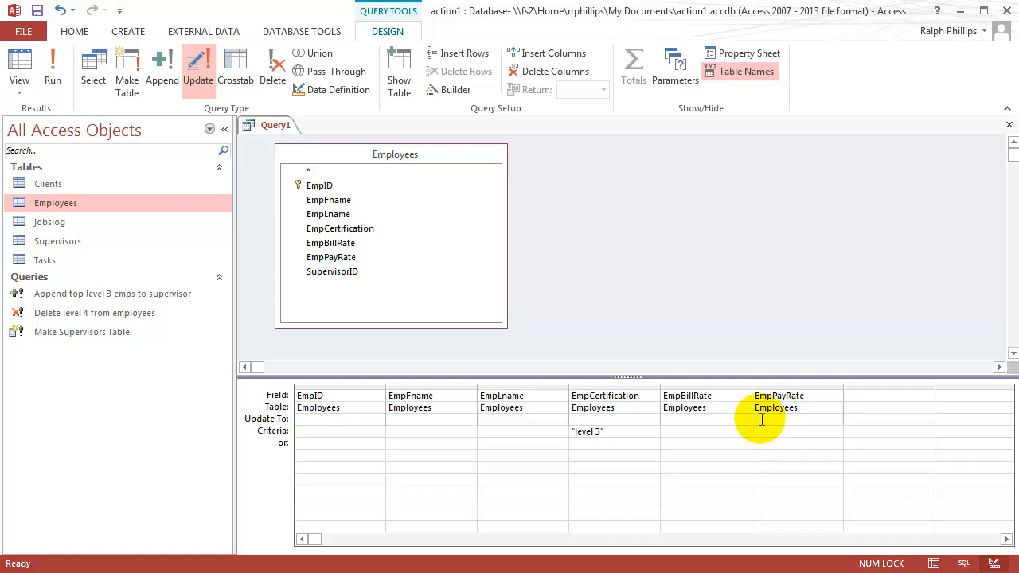
right_click(763, 421)
left_click(808, 545)
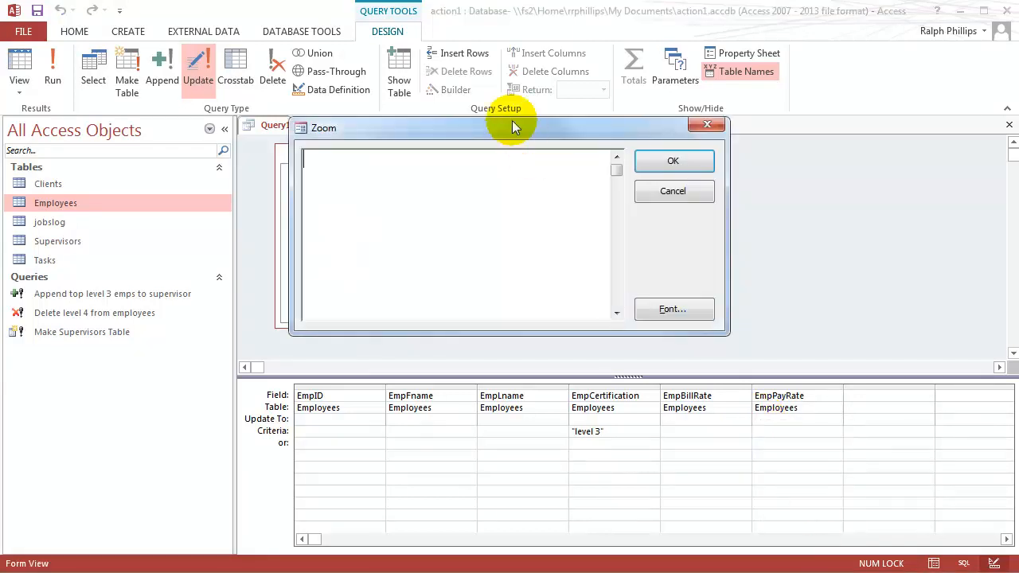
left_click(725, 327)
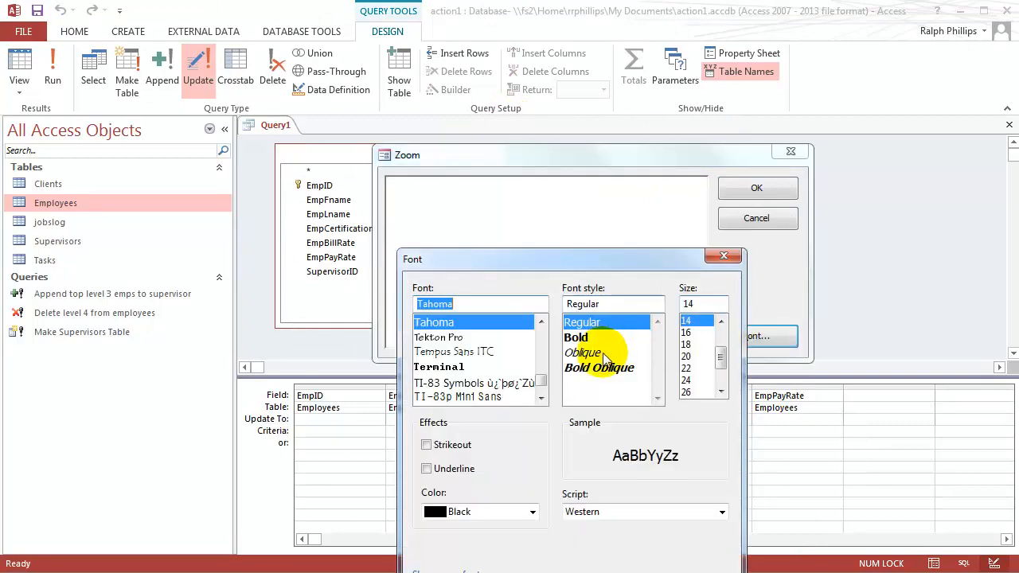
left_click(687, 332)
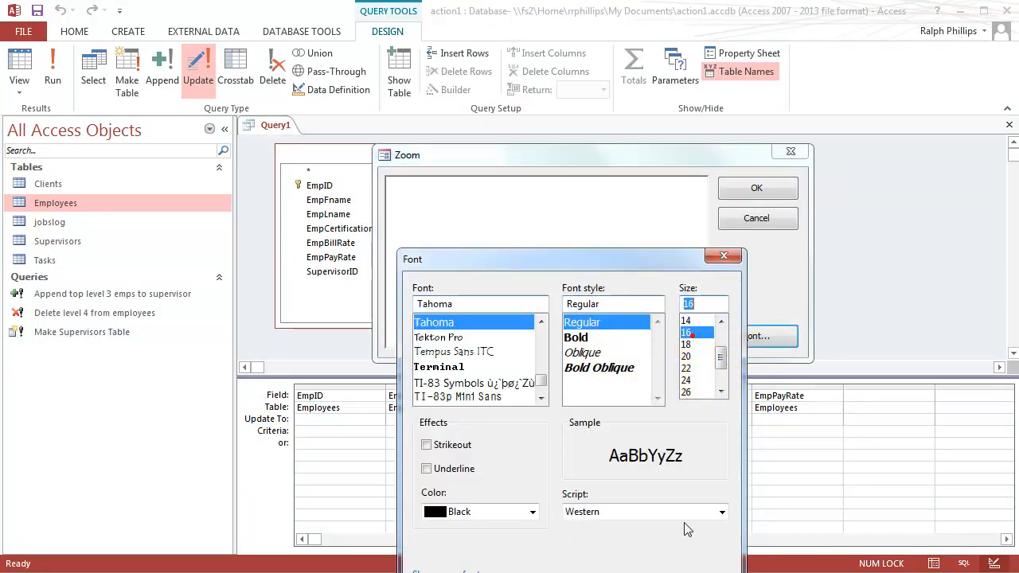
key("Return")
left_click_drag(636, 160, 643, 143)
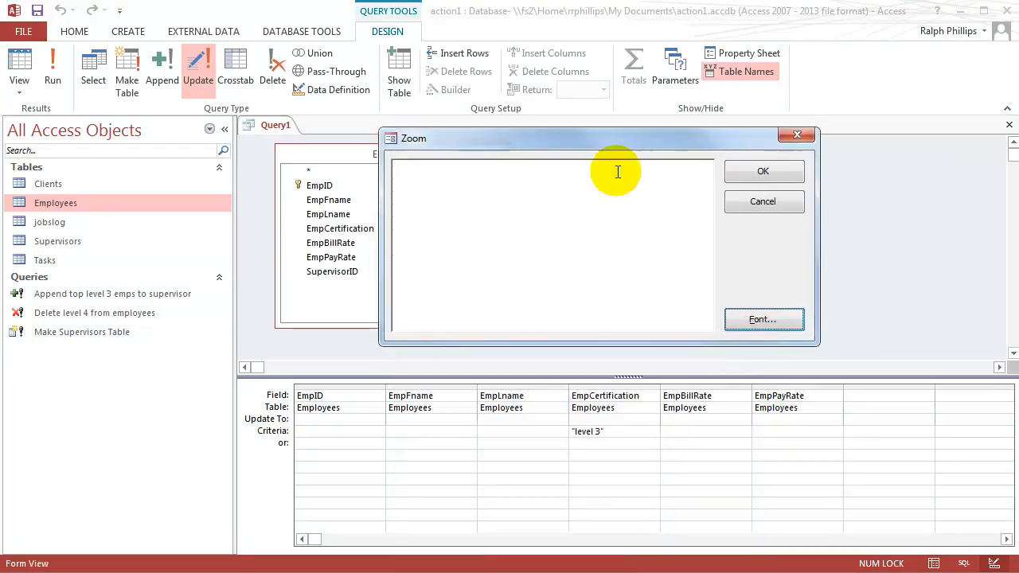
Set EmpPayRate to update to [EmpBillRate]*.65, then run the update query and accept changing the records.
left_click(537, 211)
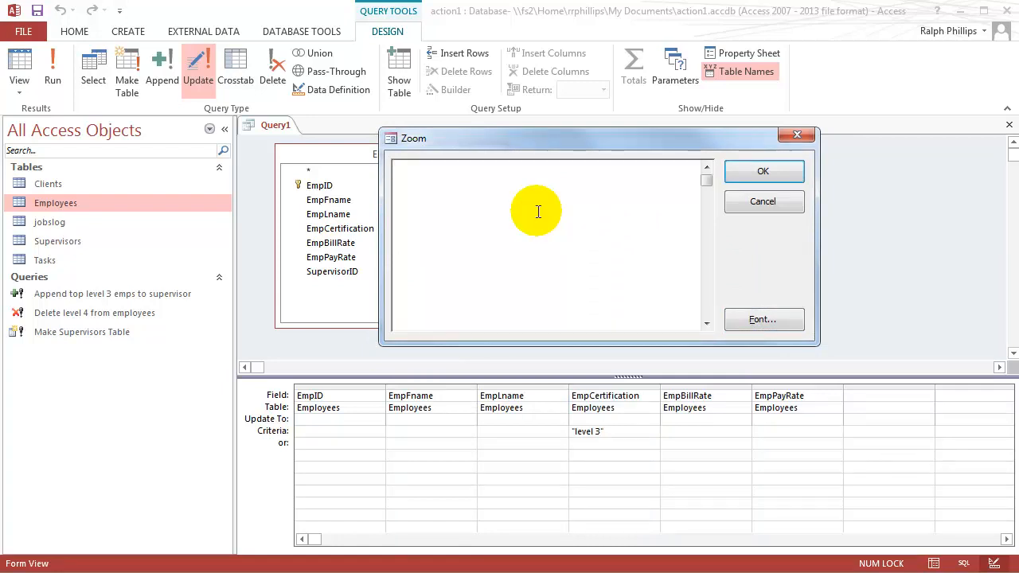
type("[EmpBillRate]*.65")
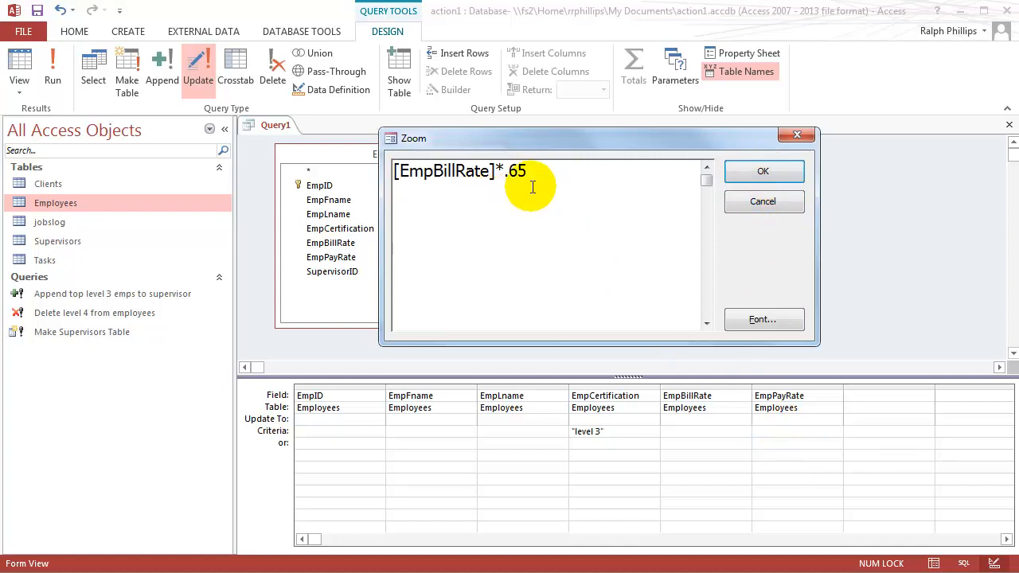
left_click(765, 172)
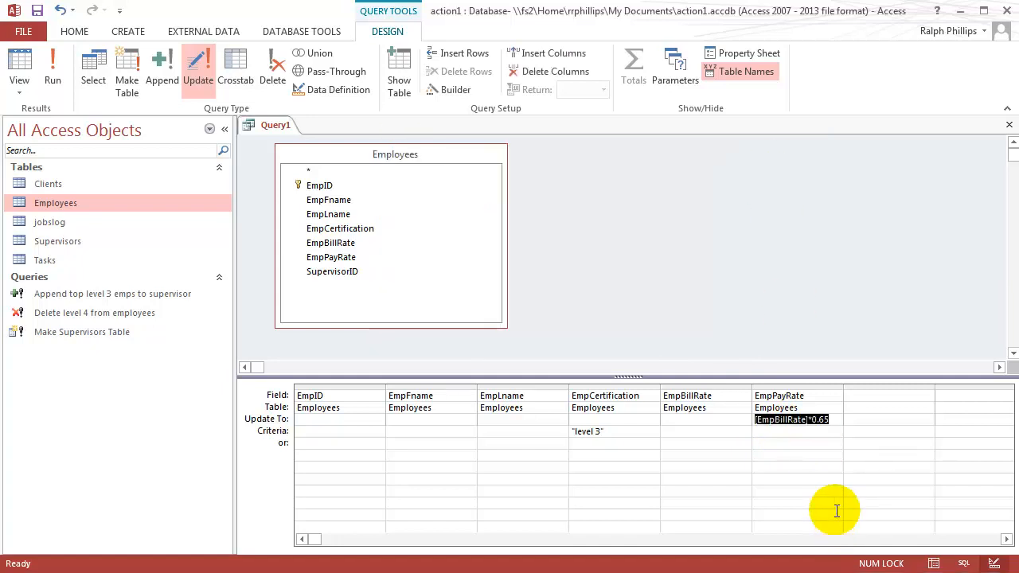
left_click(56, 71)
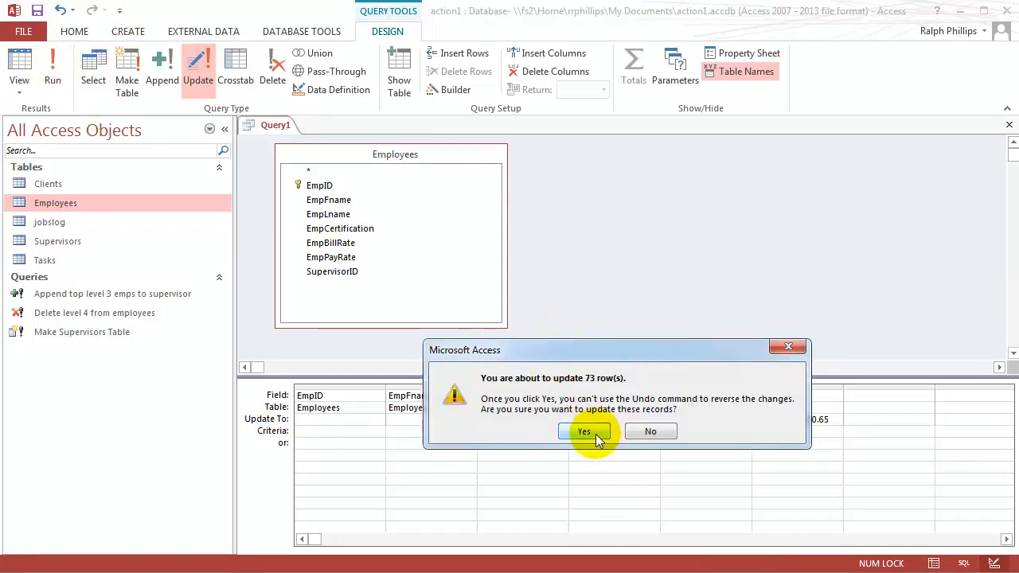
left_click(585, 432)
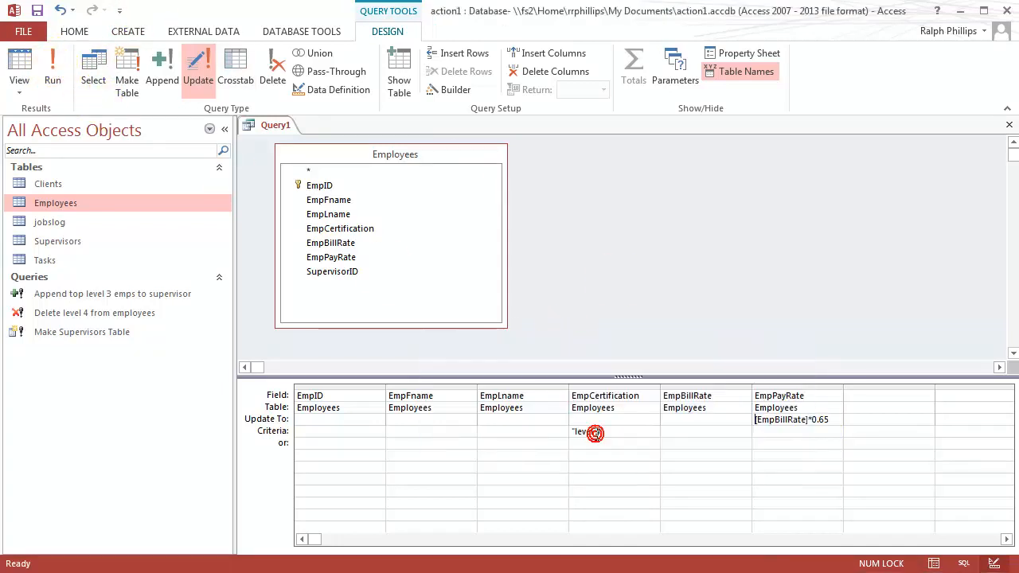
Convert the update query back to a select query, run it and compare the EmpBillRate and EmpPayRate values.
left_click(94, 70)
left_click(54, 70)
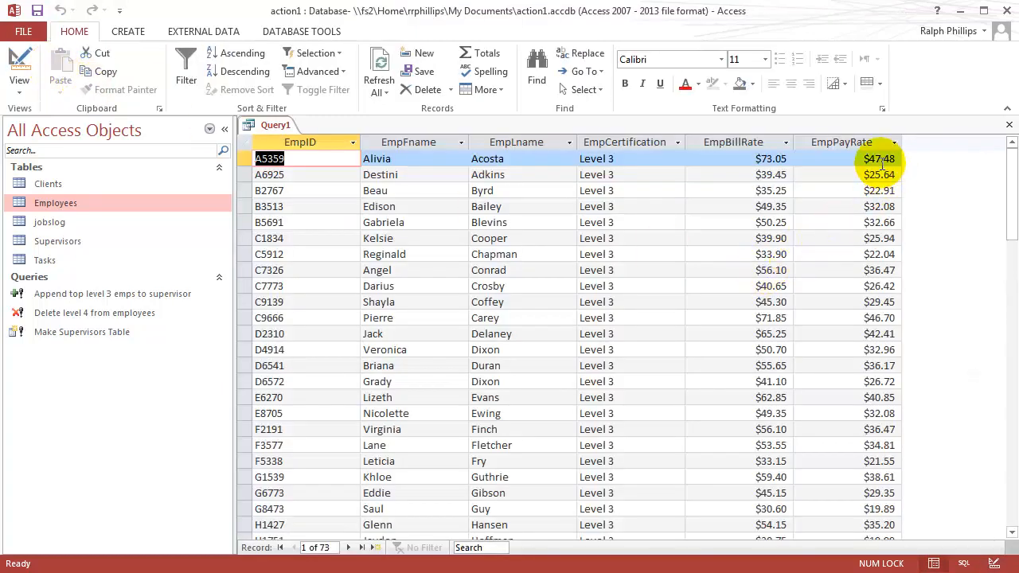
left_click(752, 191)
left_click(767, 272)
left_click(768, 277)
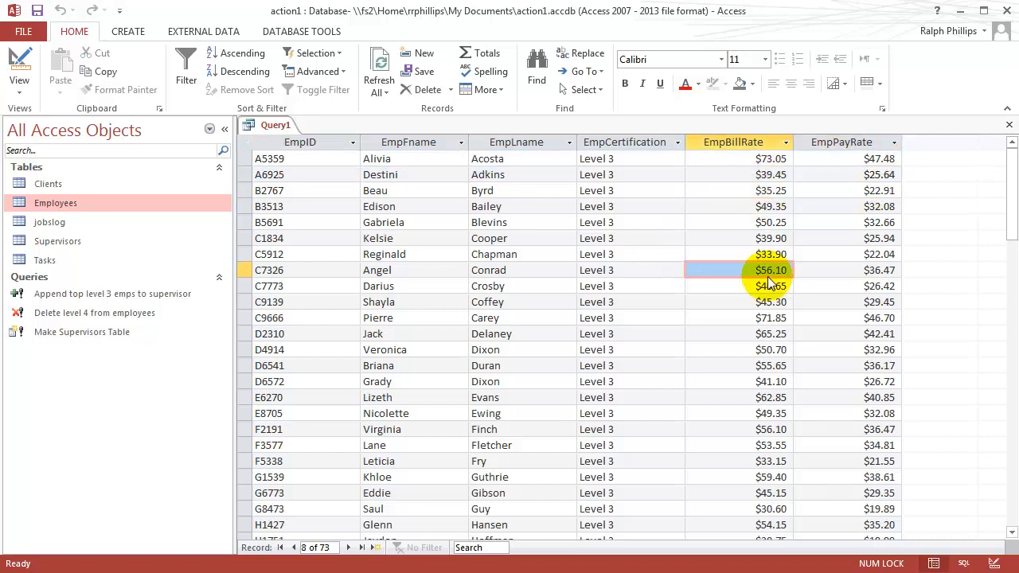